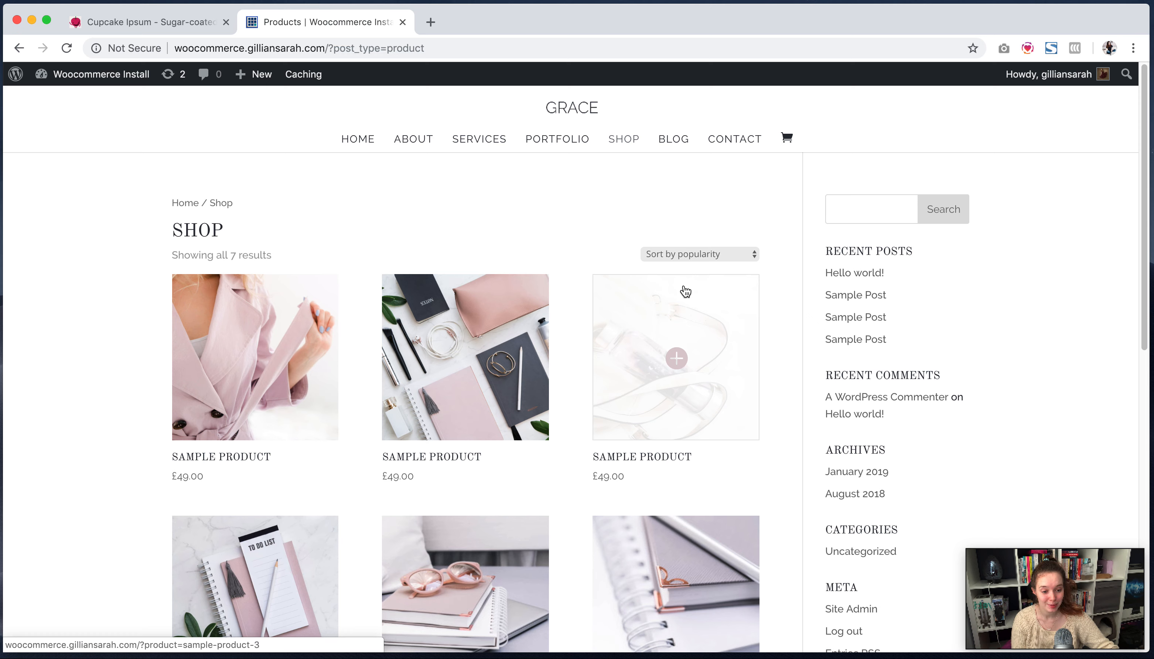
- Open the Primary menu for editing in the Theme Customizer
mouse_move(77, 80)
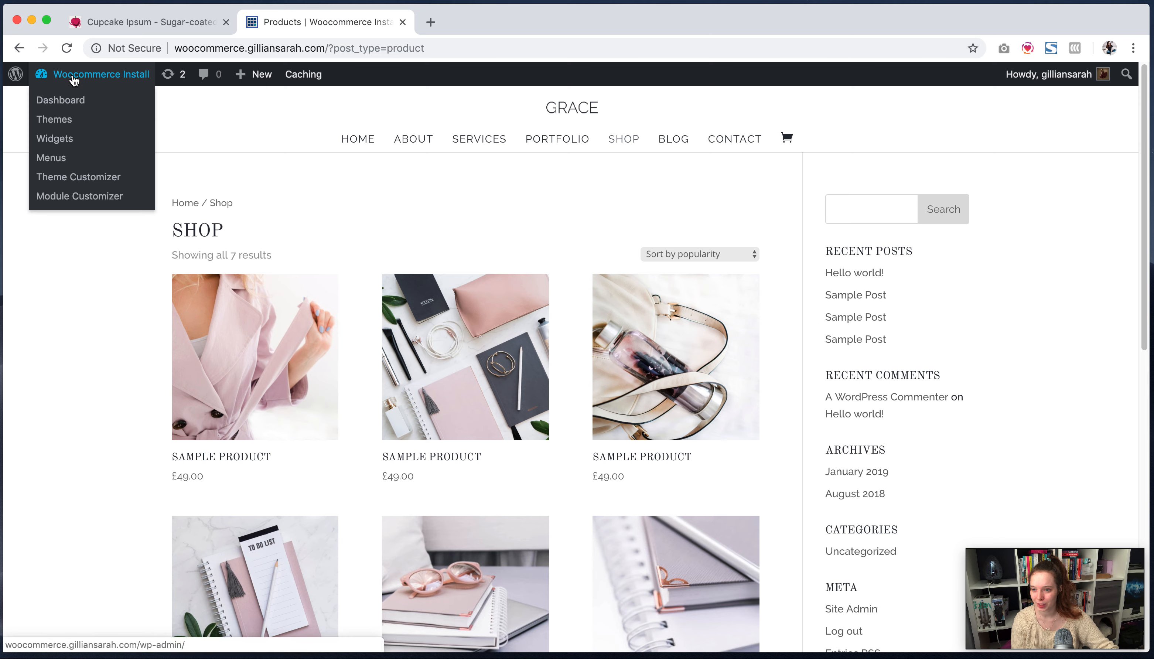
click(66, 178)
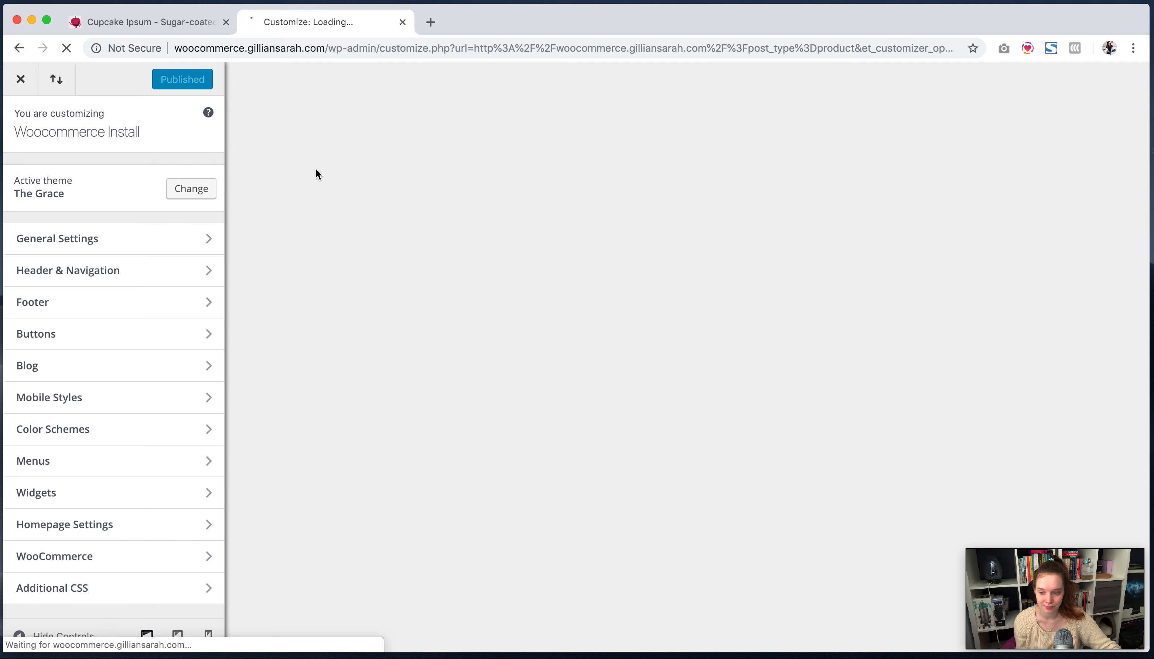
click(92, 461)
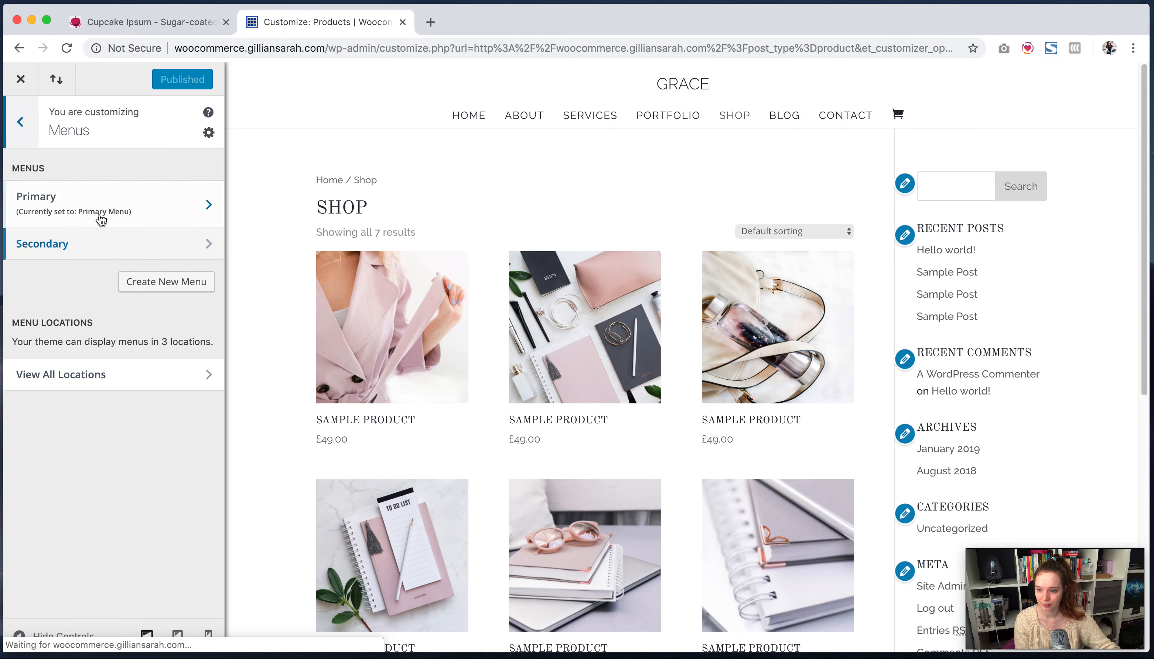
click(109, 207)
- Create a new page named Store and add it to the Primary menu
click(120, 456)
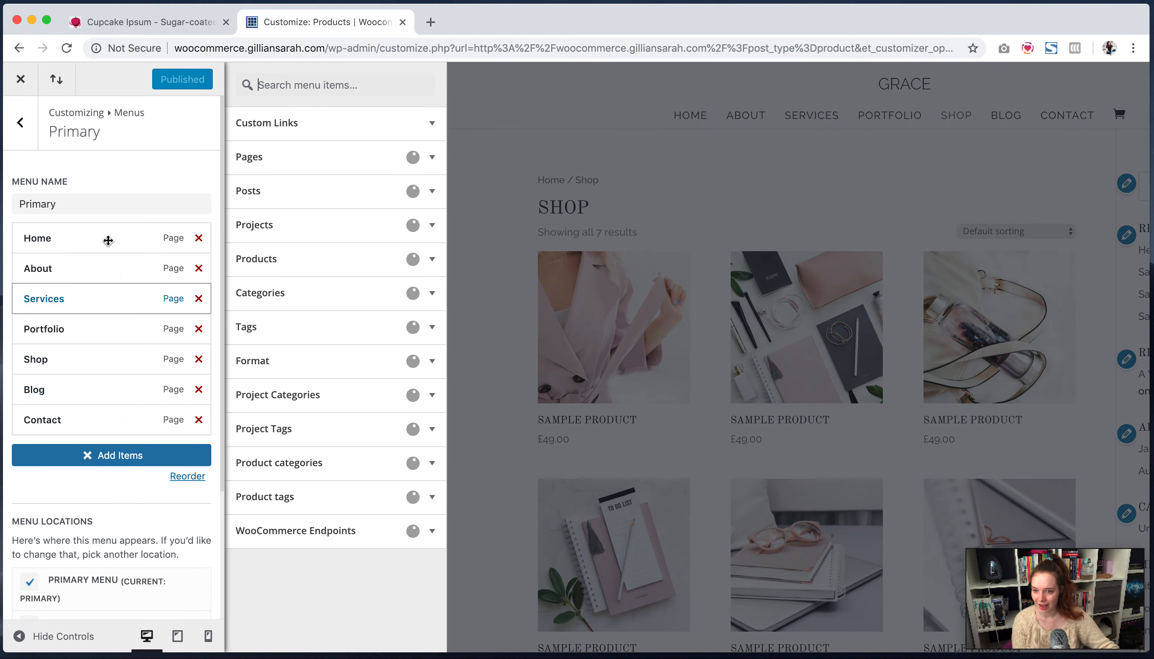
click(282, 262)
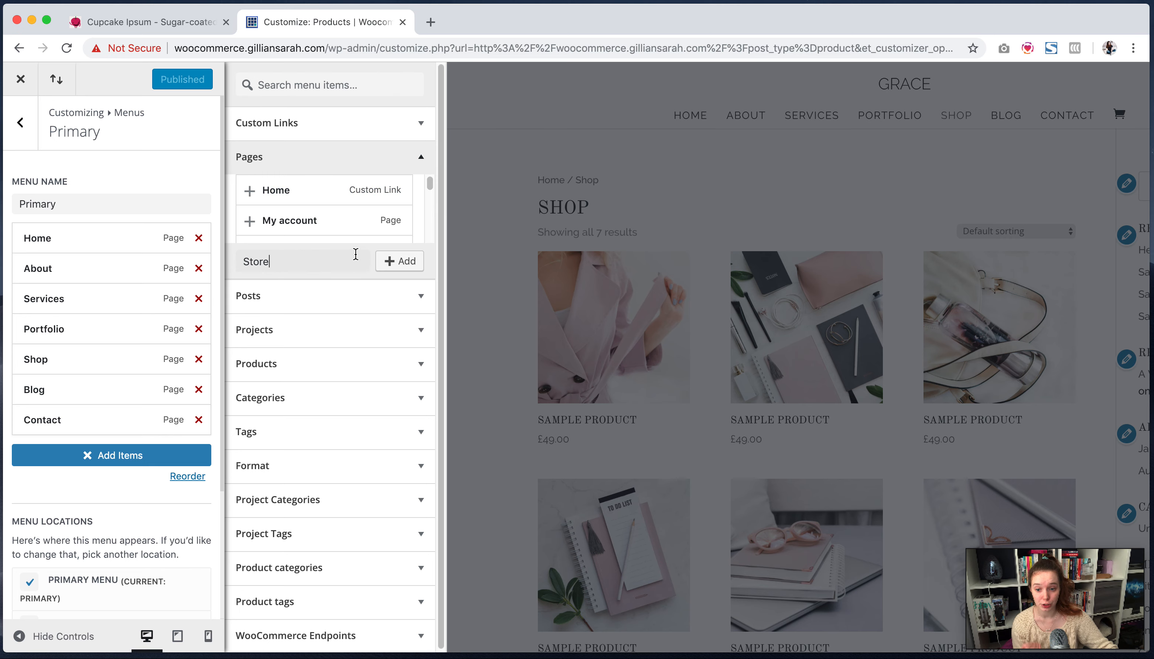
click(403, 262)
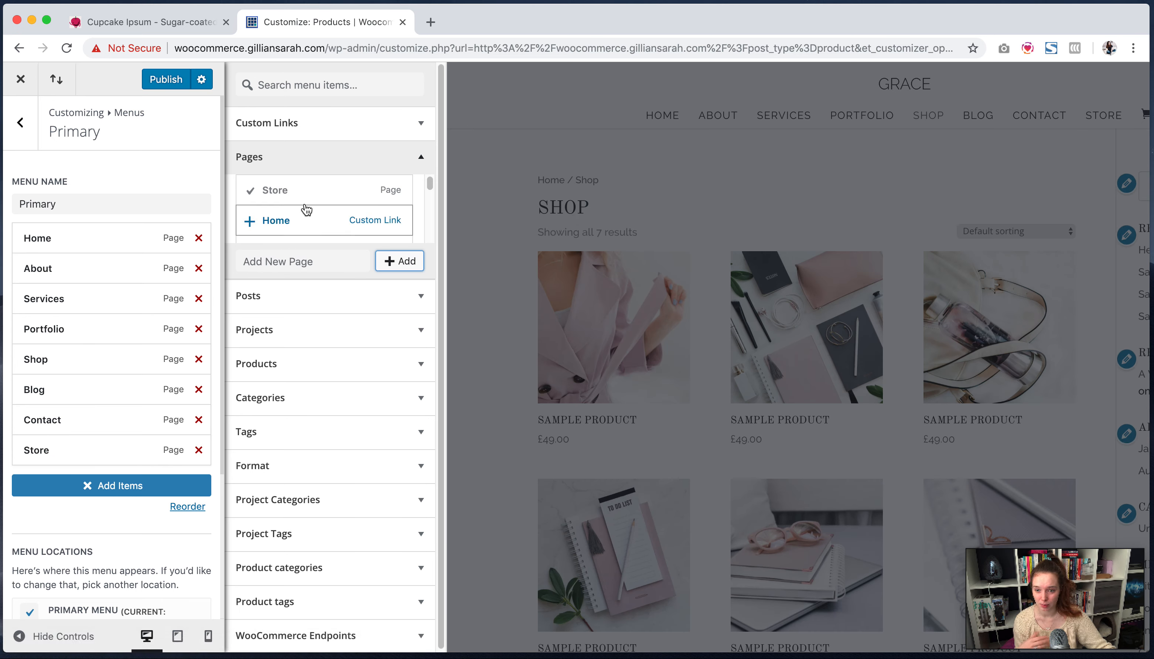
- Move the Store item between Shop and Blog in the Primary menu, and publish the change before leaving the customizer
drag(79, 451, 59, 394)
click(162, 79)
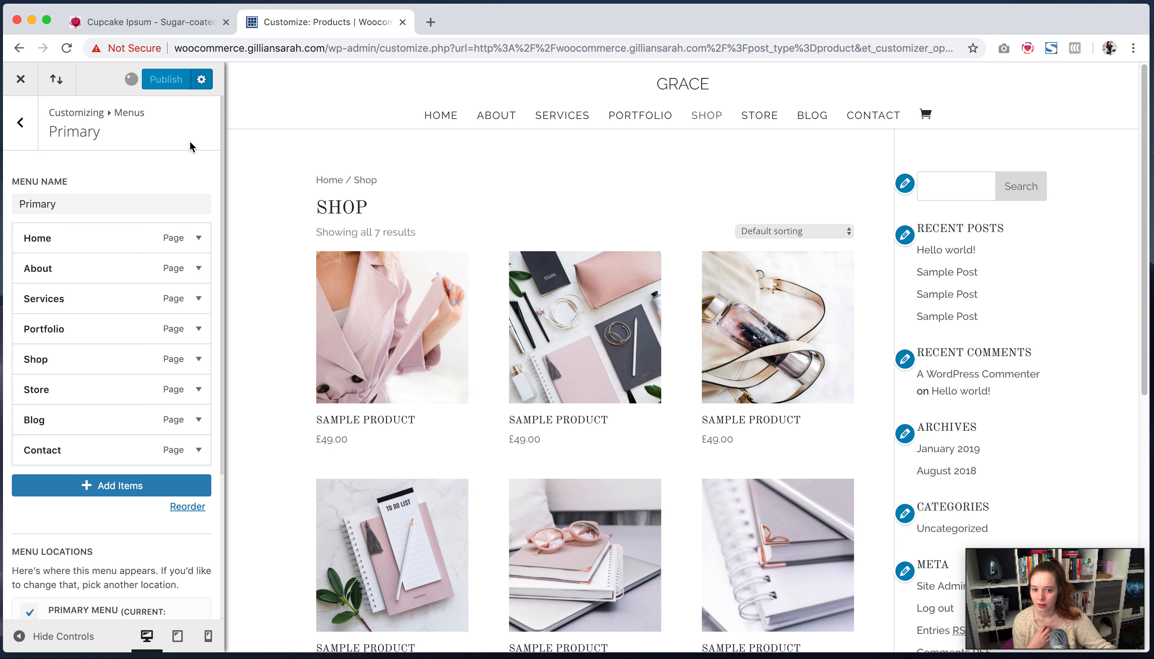
click(27, 84)
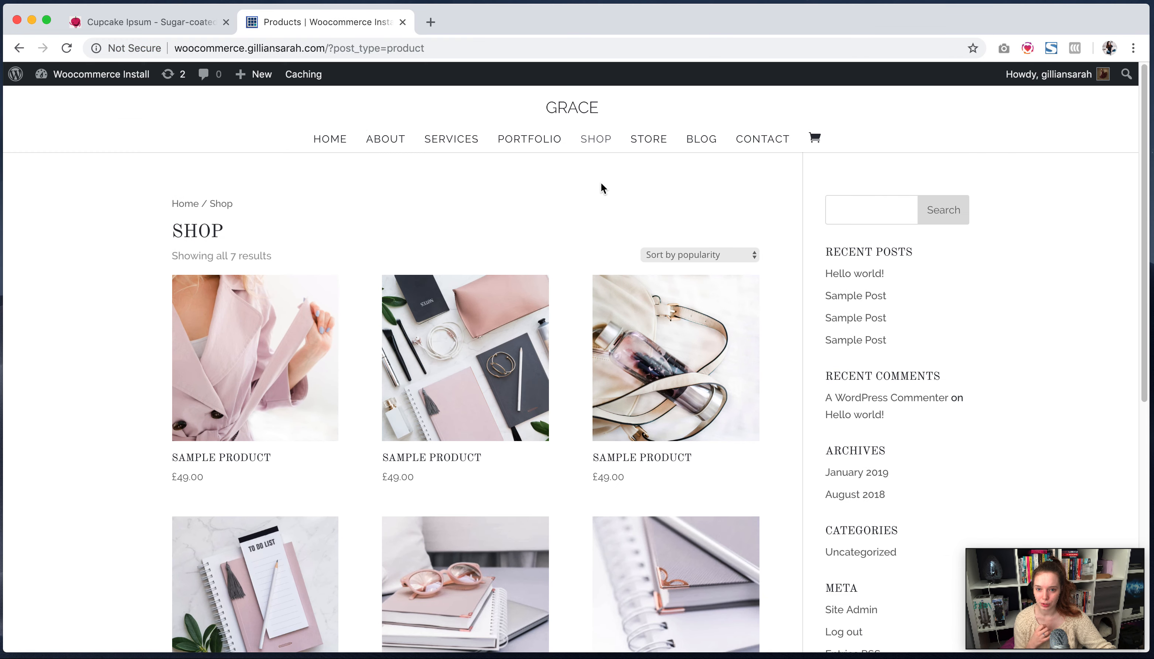
- Open the site's Store page in the Visual Builder and choose to build it from scratch
scroll(588, 368, down, 10)
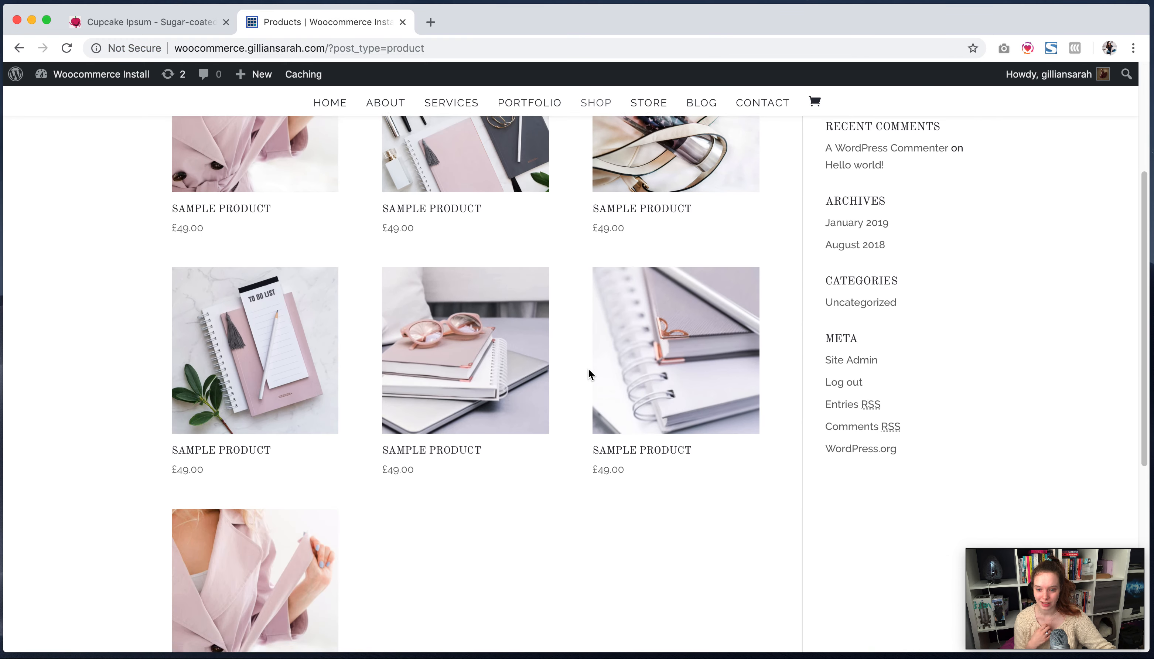
scroll(589, 368, up, 10)
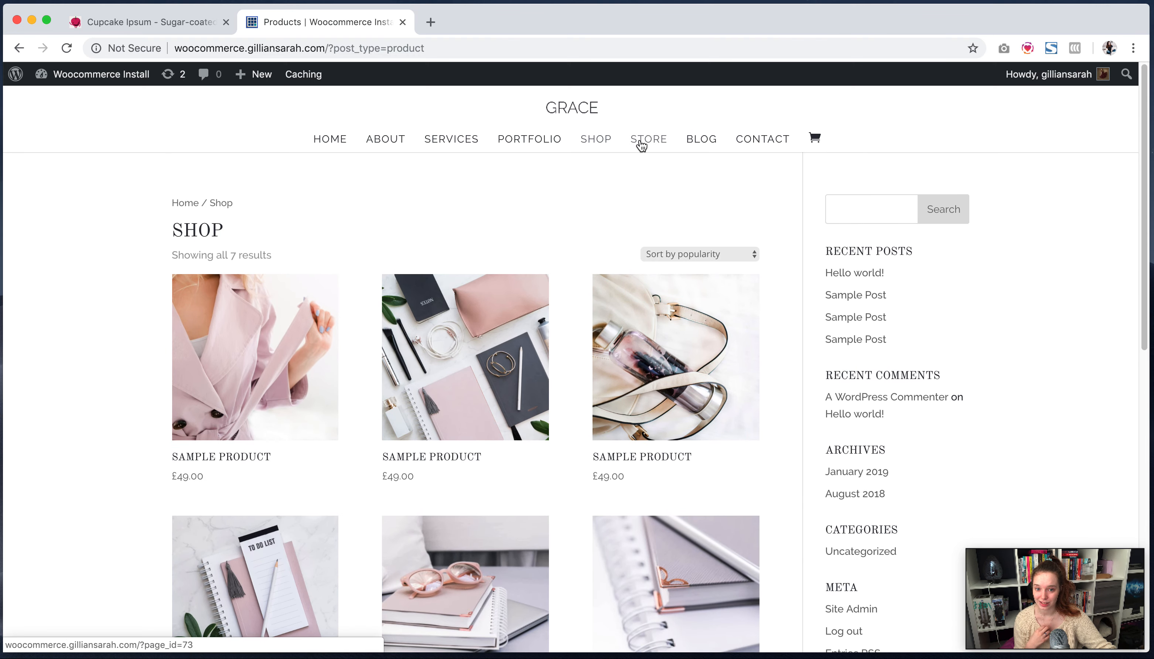
click(640, 140)
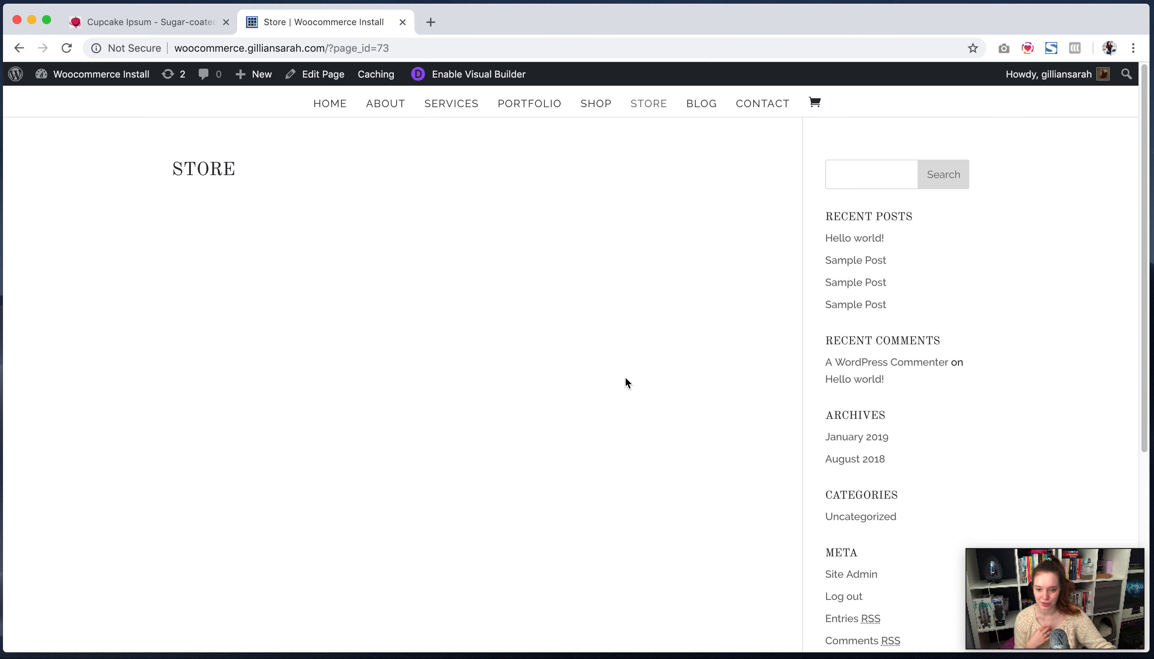
click(464, 78)
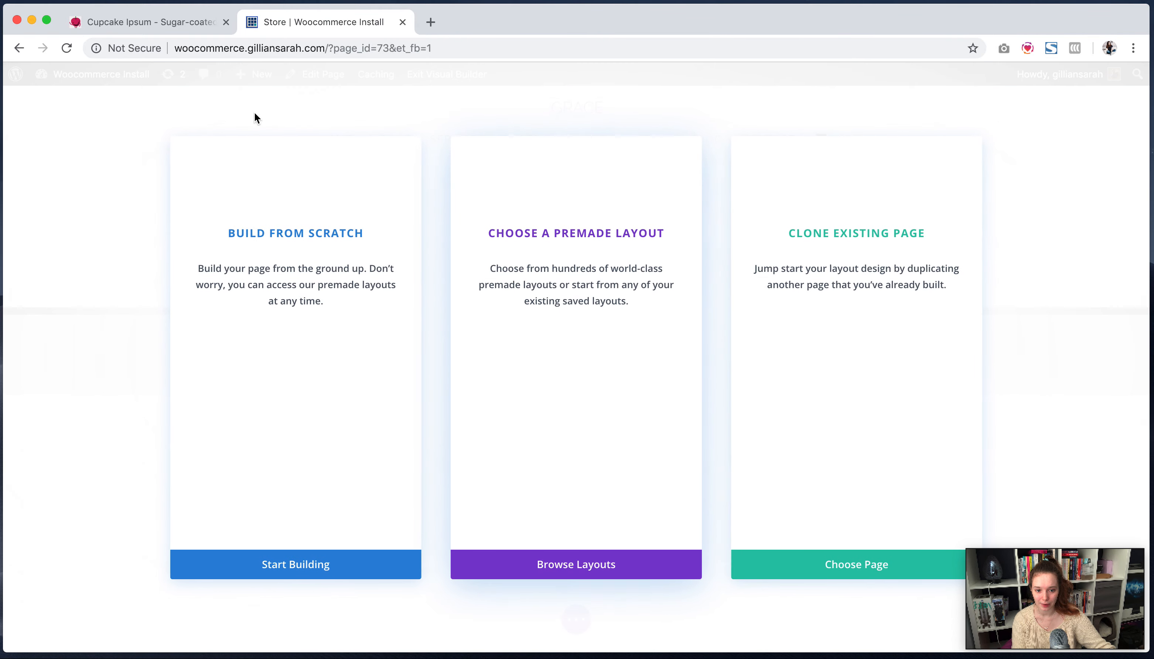
click(286, 329)
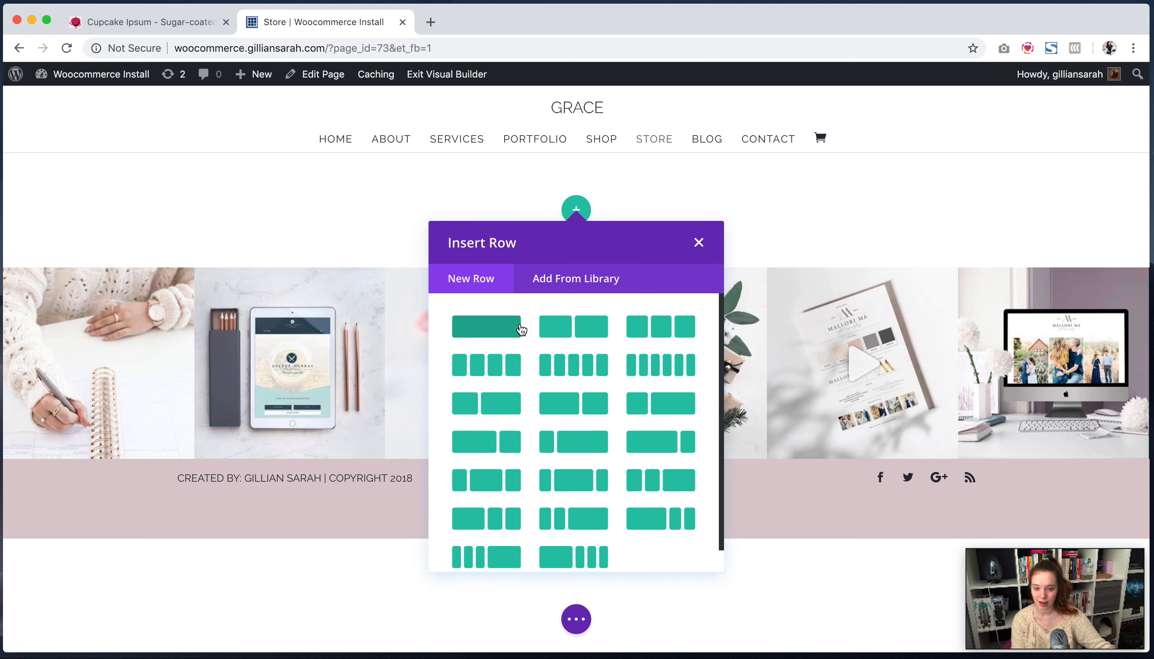
- Insert a single-column row containing a Text module on the Store page
click(491, 334)
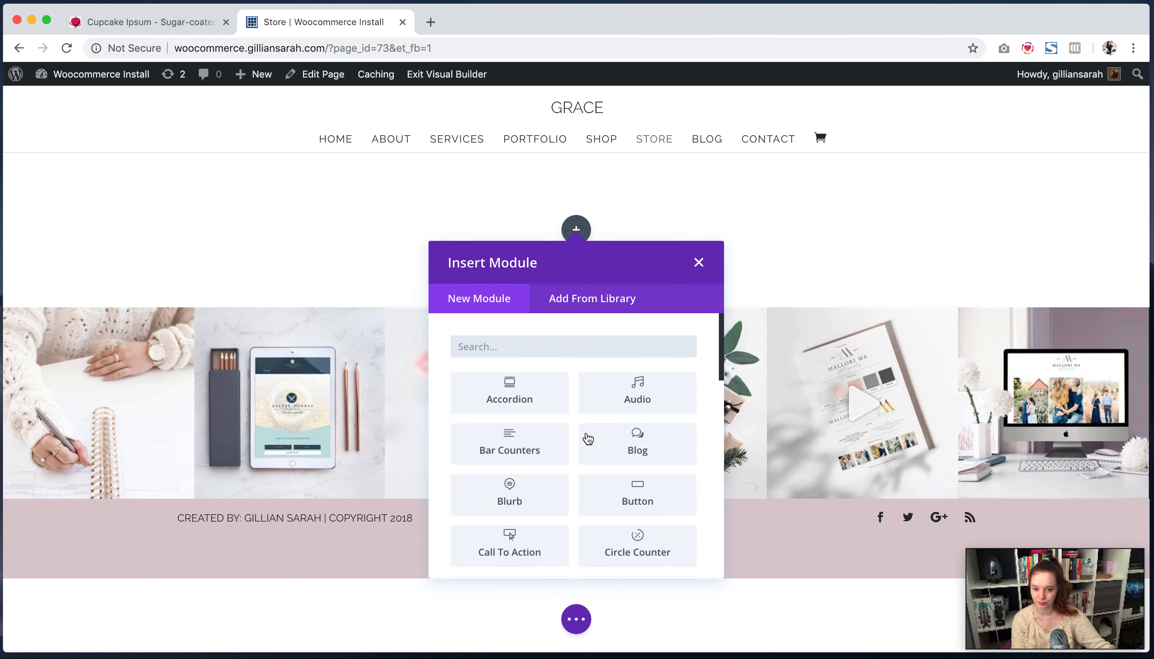
scroll(588, 435, down, 5)
scroll(588, 435, down, 5)
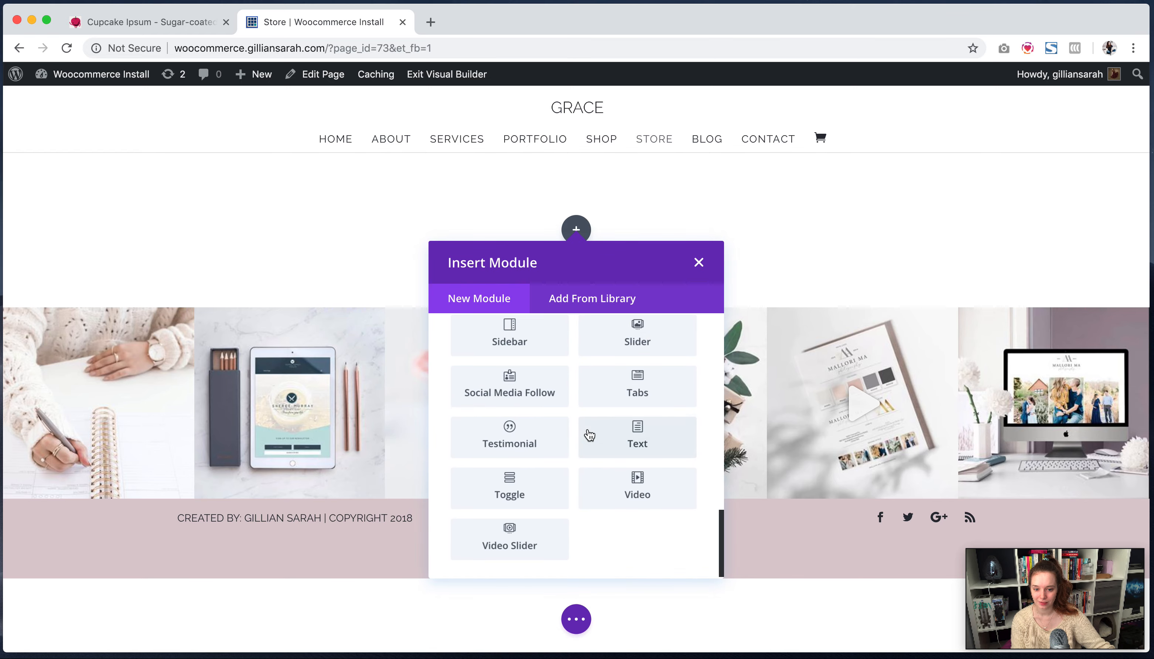
click(637, 435)
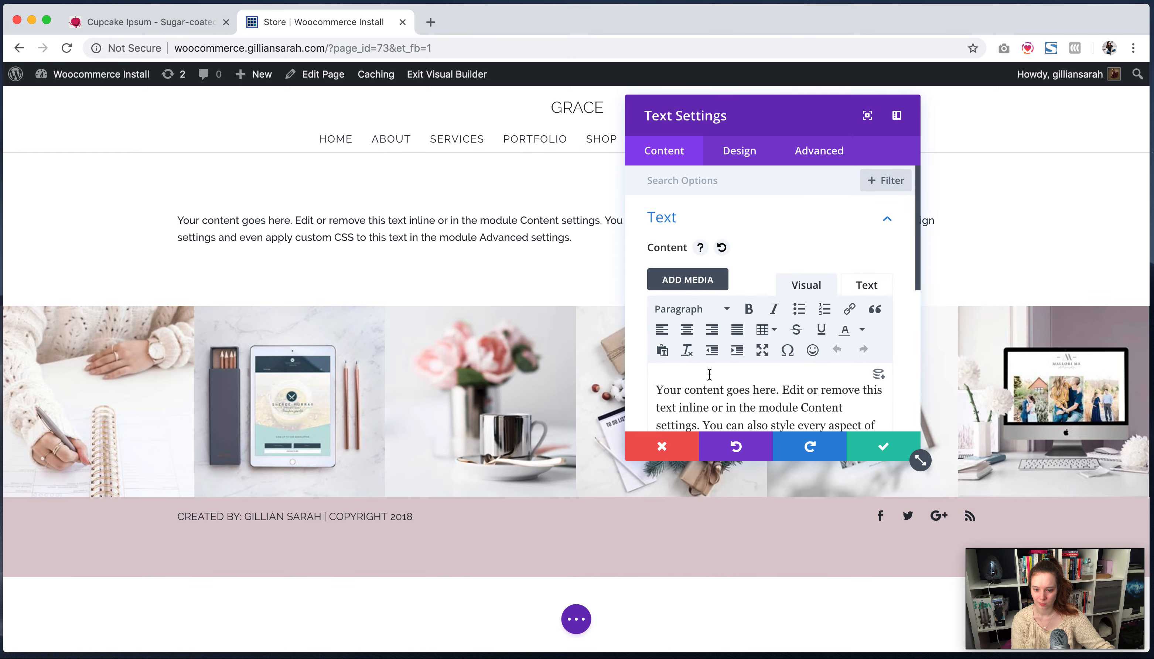
- Replace the module's placeholder text with "Store", format it as a centred Heading 1, and save the module
triple_click(722, 390)
text(Store)
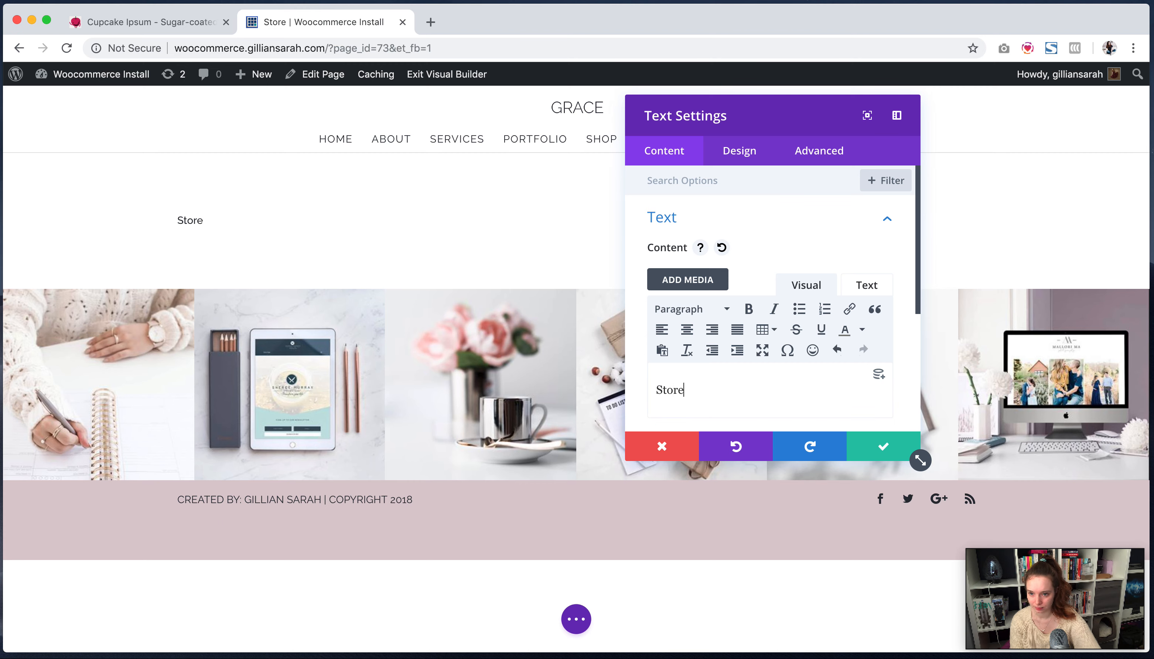
drag(686, 390, 656, 390)
click(714, 309)
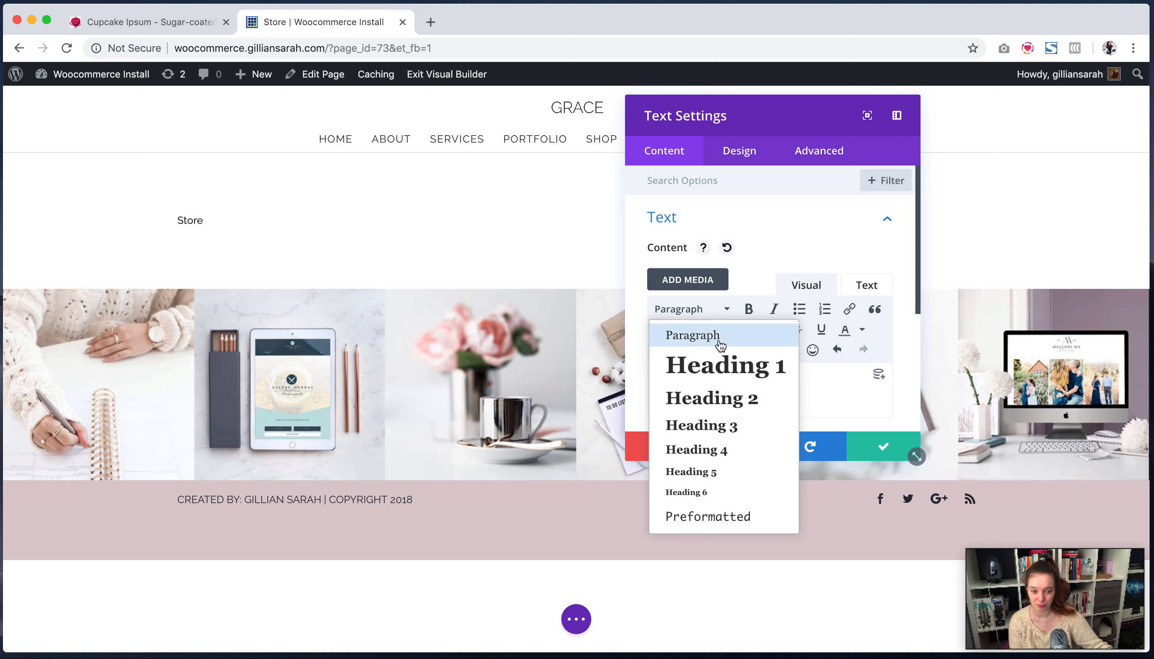
click(720, 366)
click(687, 330)
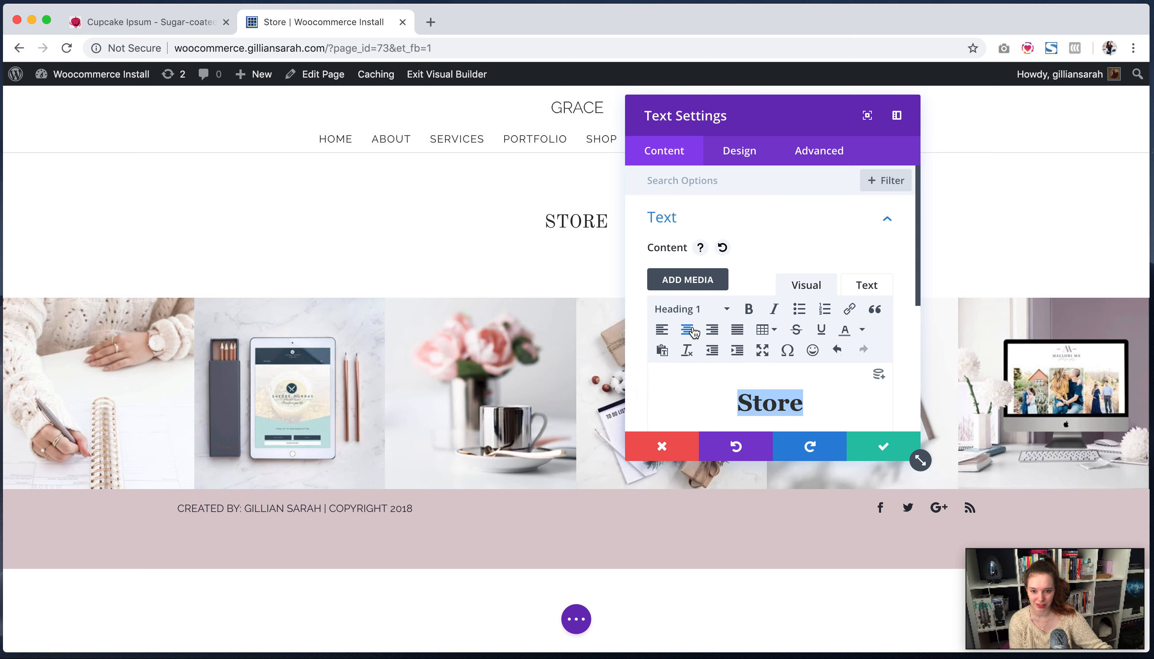
click(883, 445)
- Add a single-column row below the Store heading and insert a Shop module in it
mouse_move(531, 219)
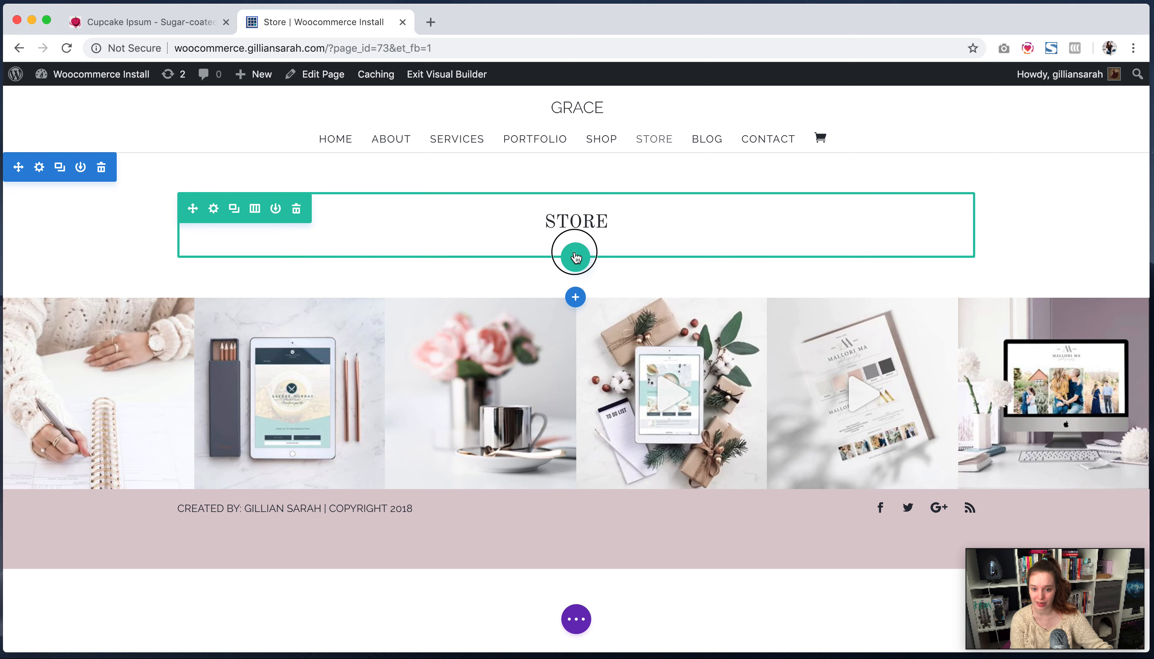
click(574, 257)
click(476, 370)
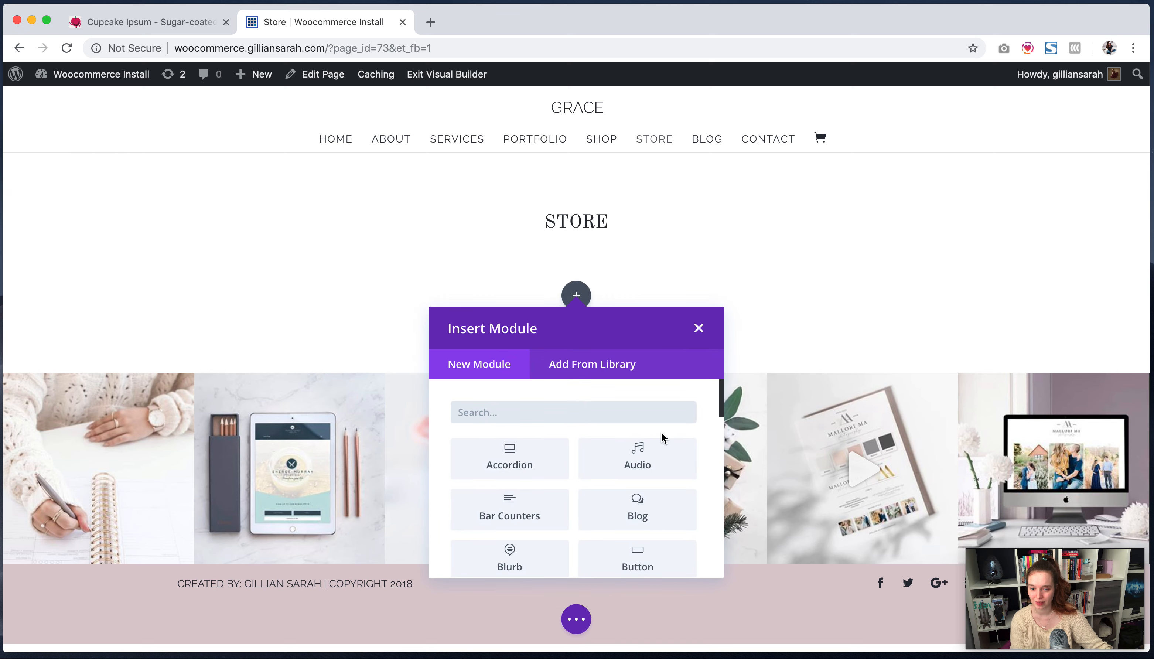
scroll(661, 432, down, 10)
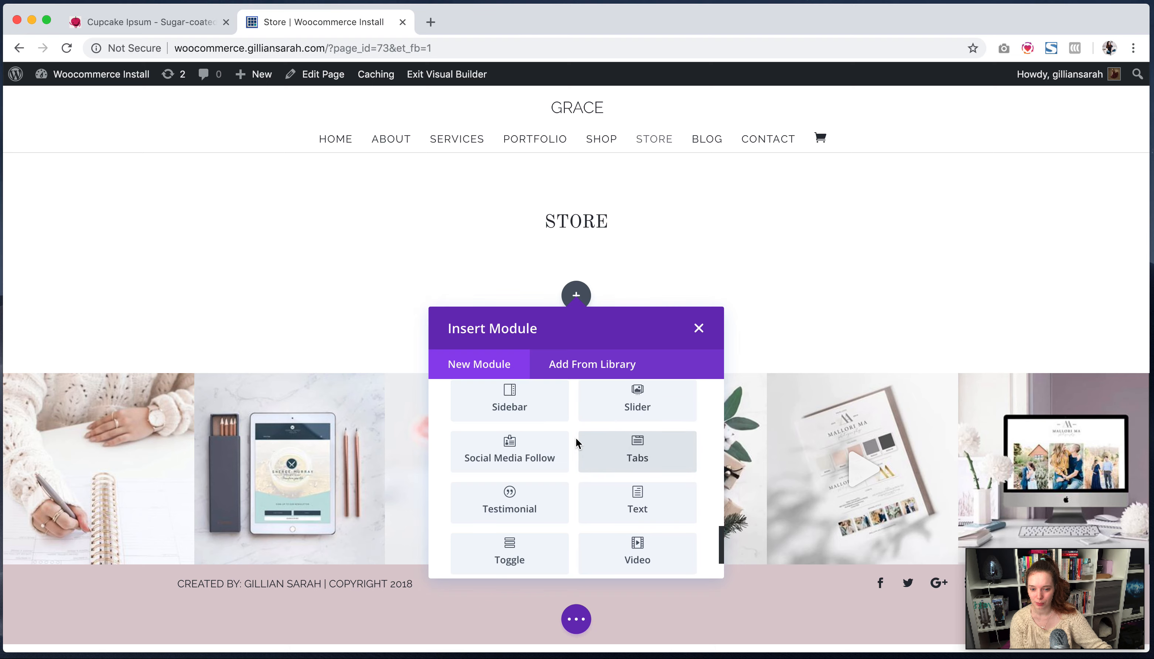
scroll(576, 438, up, 5)
scroll(576, 438, down, 3)
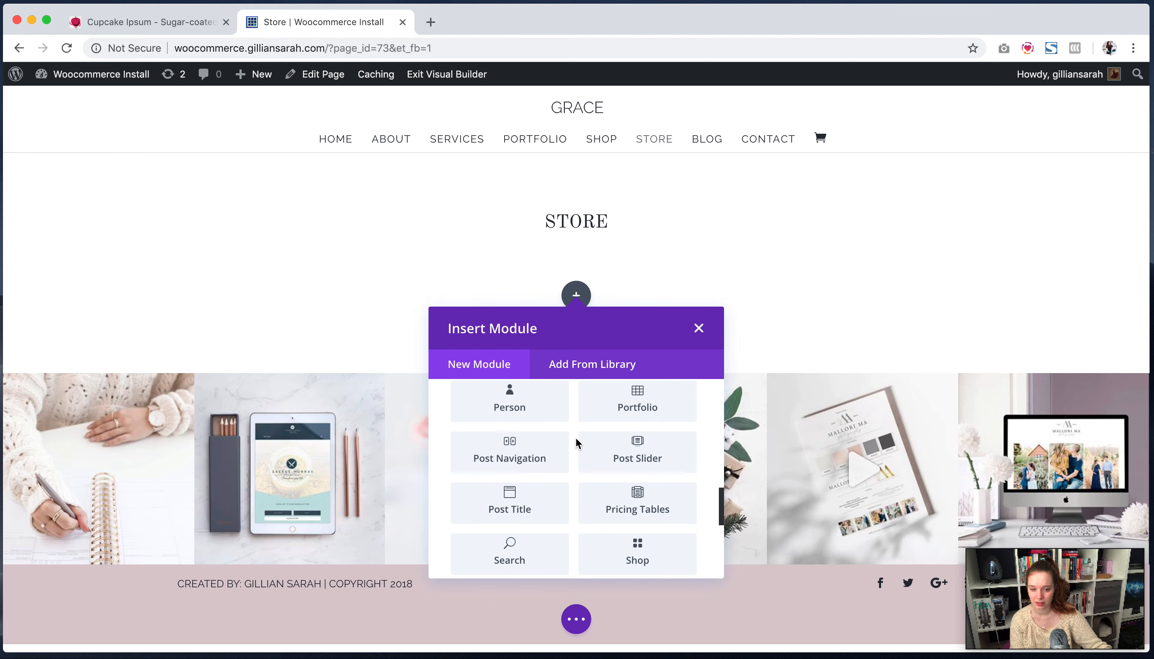
click(637, 552)
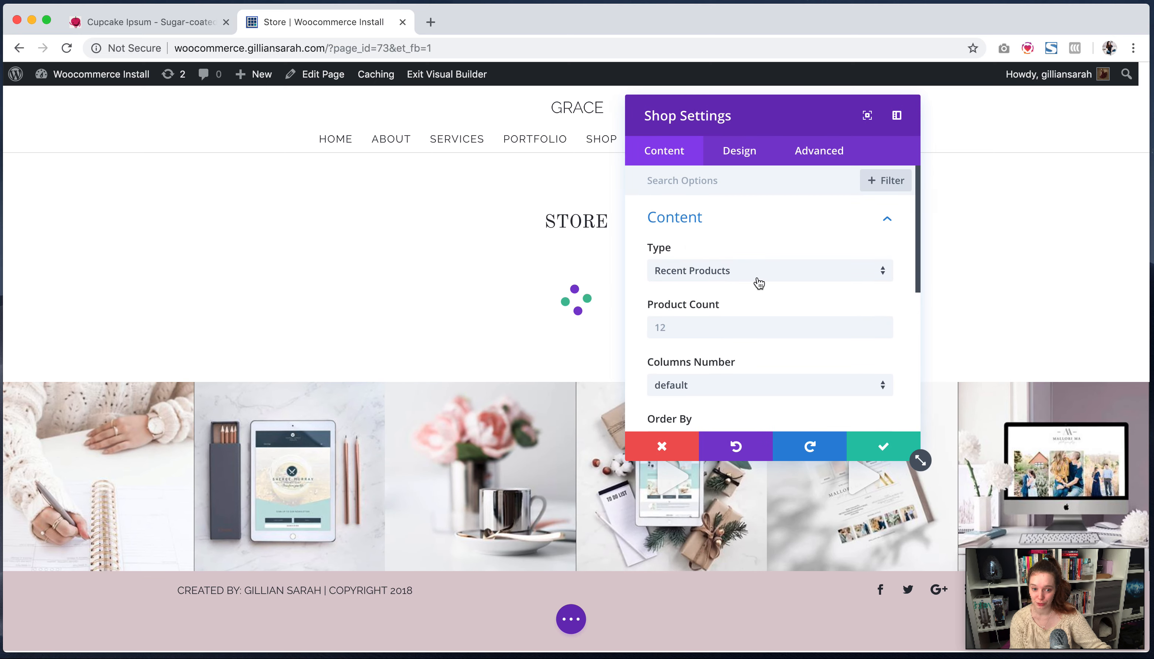
- Set the Shop module's product order to Sort By Popularity
click(842, 275)
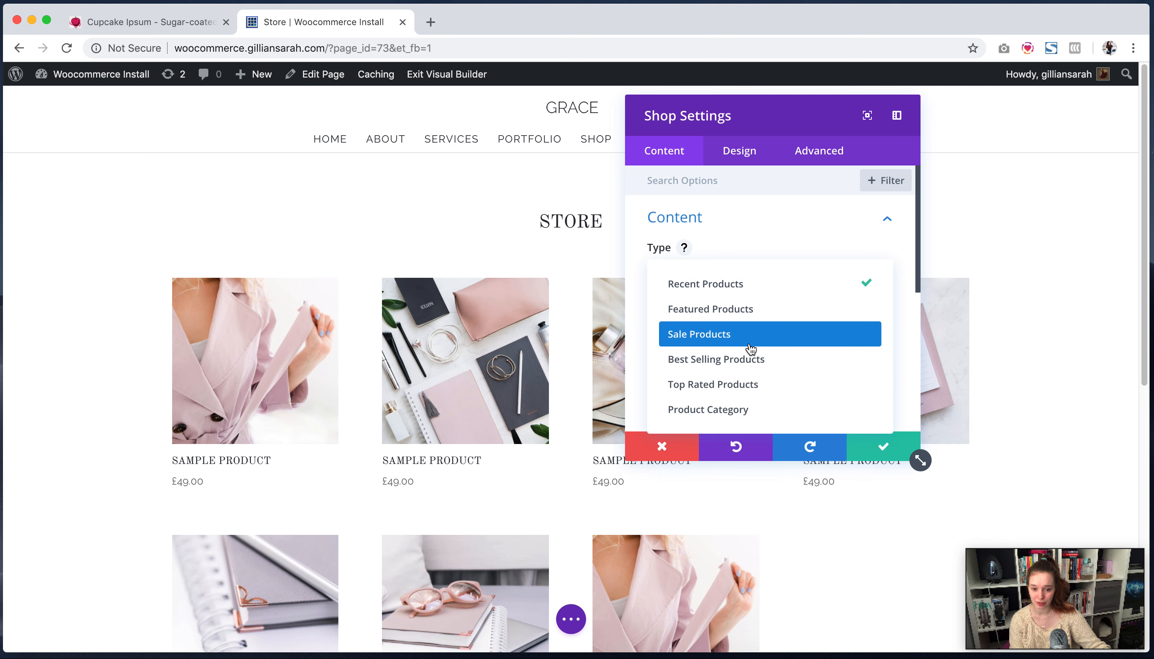
click(793, 235)
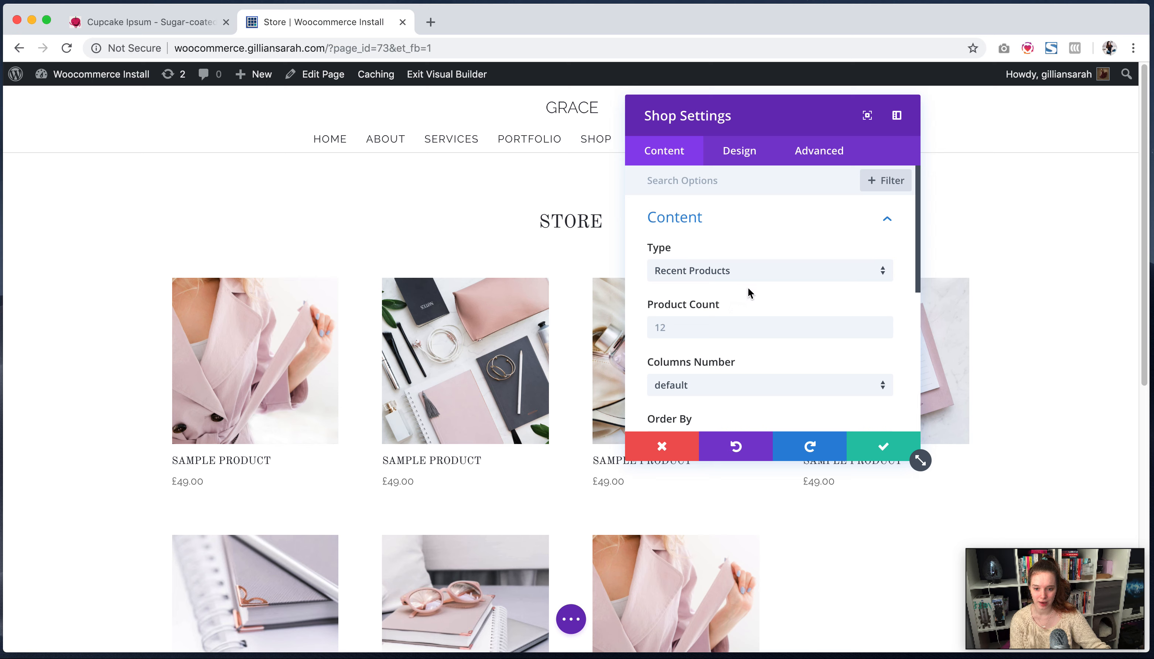
scroll(829, 293, down, 2)
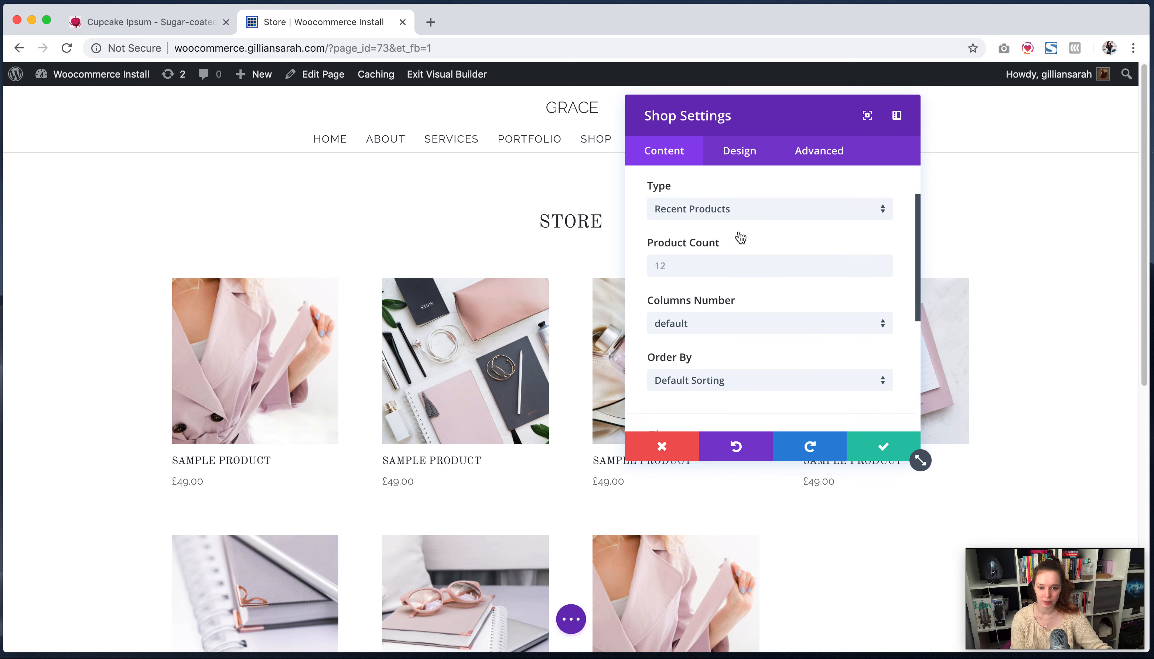
drag(763, 114, 899, 77)
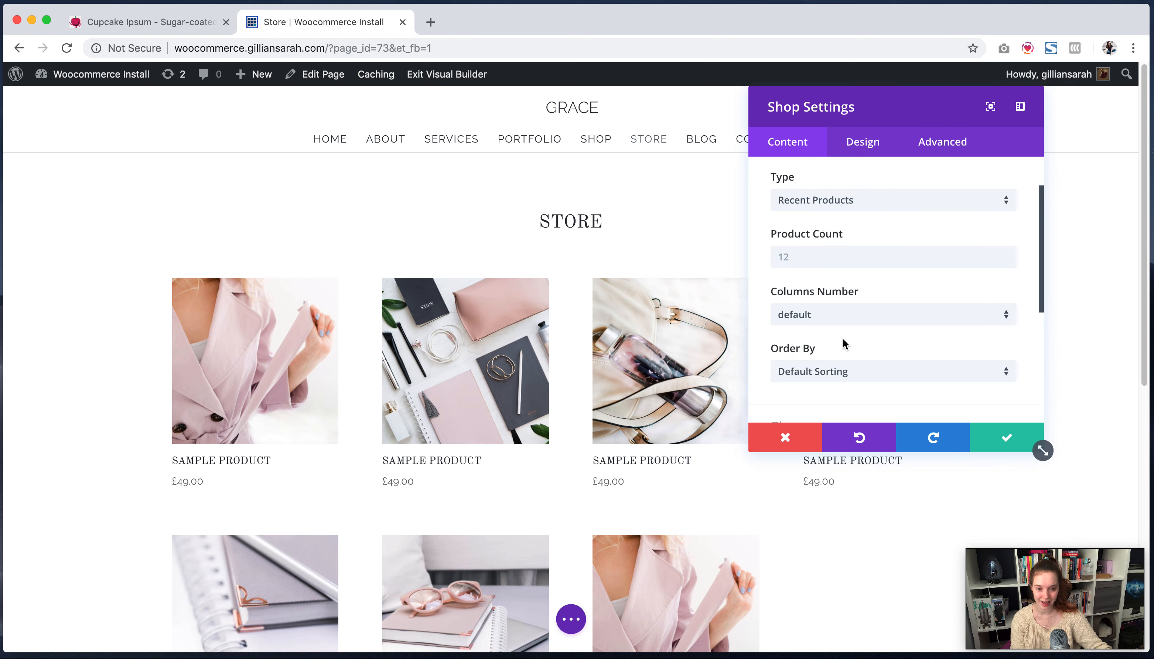
click(831, 371)
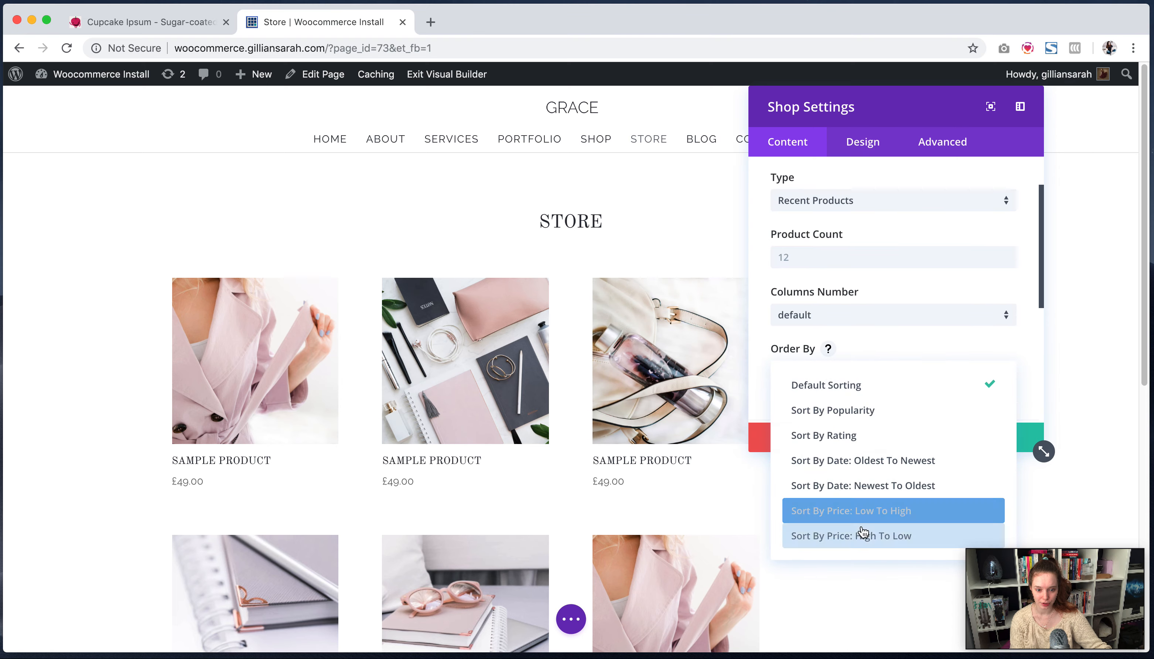
click(856, 410)
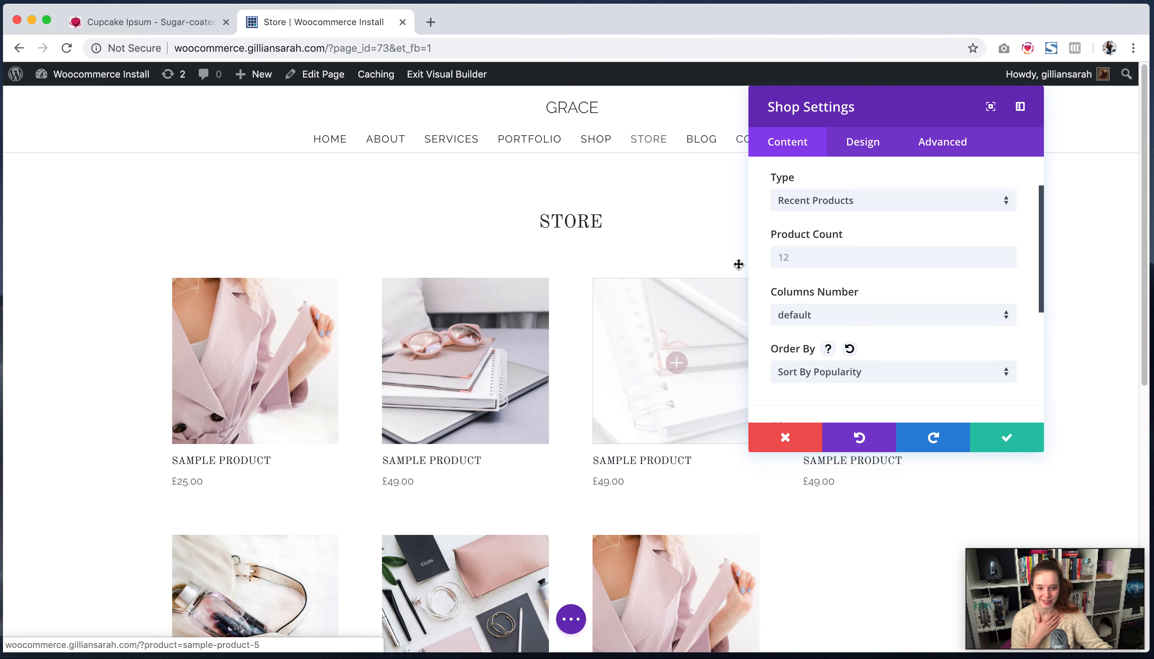
- Set the Shop module to 3 columns and check the product grid on the page
click(863, 321)
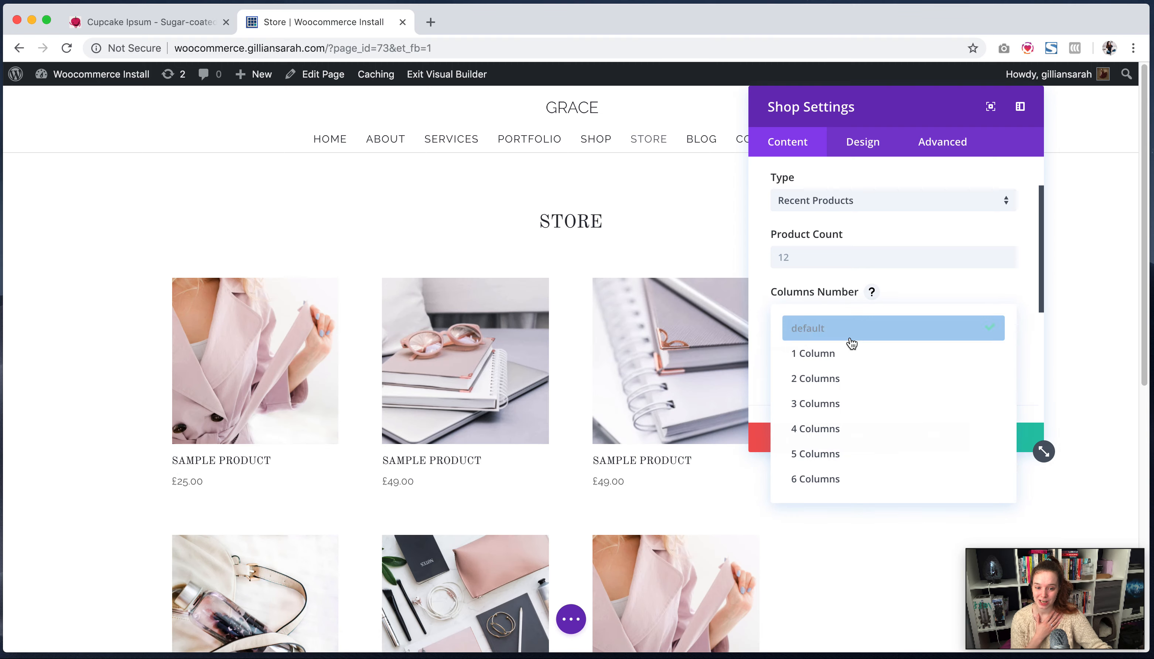
click(830, 402)
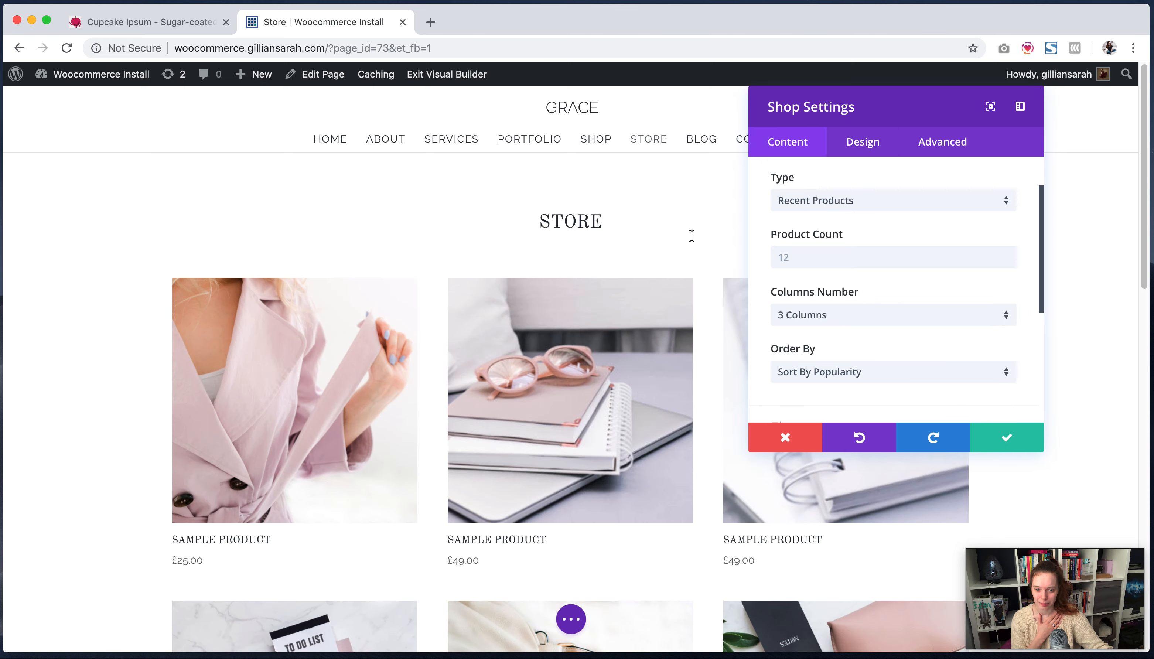
scroll(692, 235, down, 10)
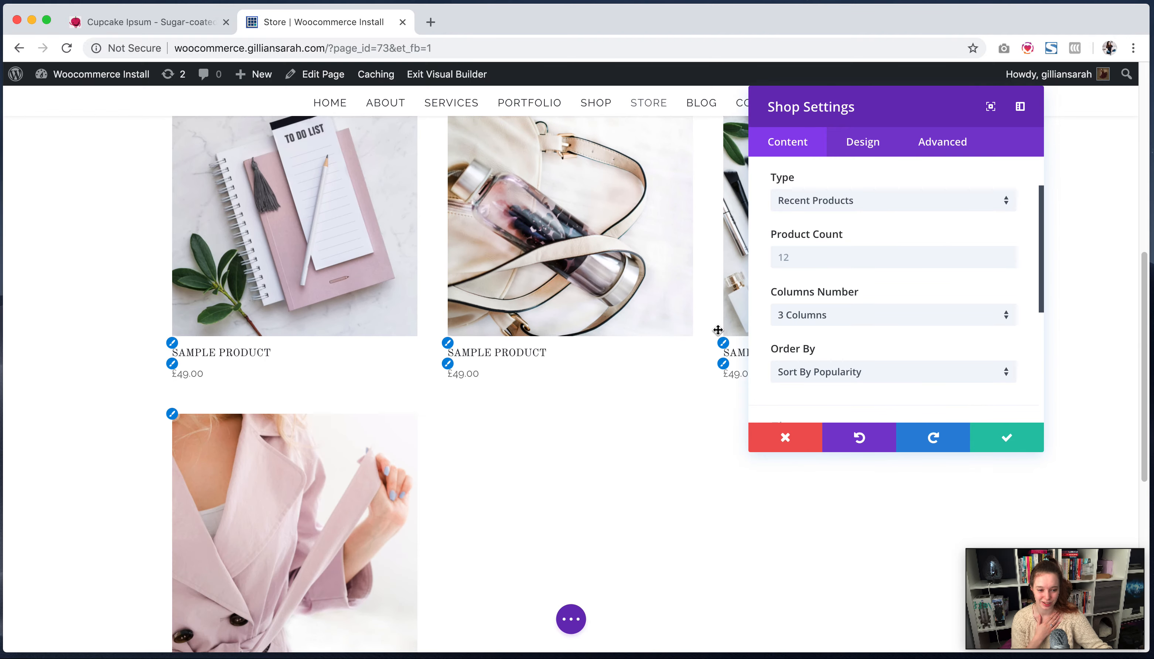
scroll(718, 329, down, 2)
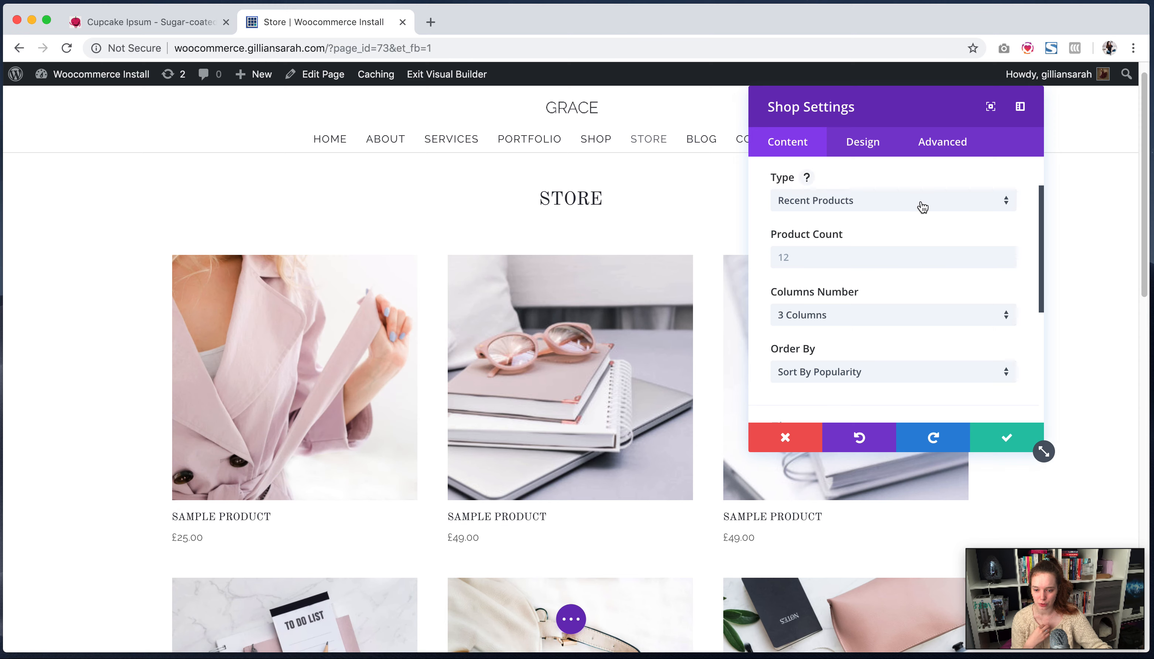
- Centre the text orientation of the product listings in the Shop module's design settings
click(865, 146)
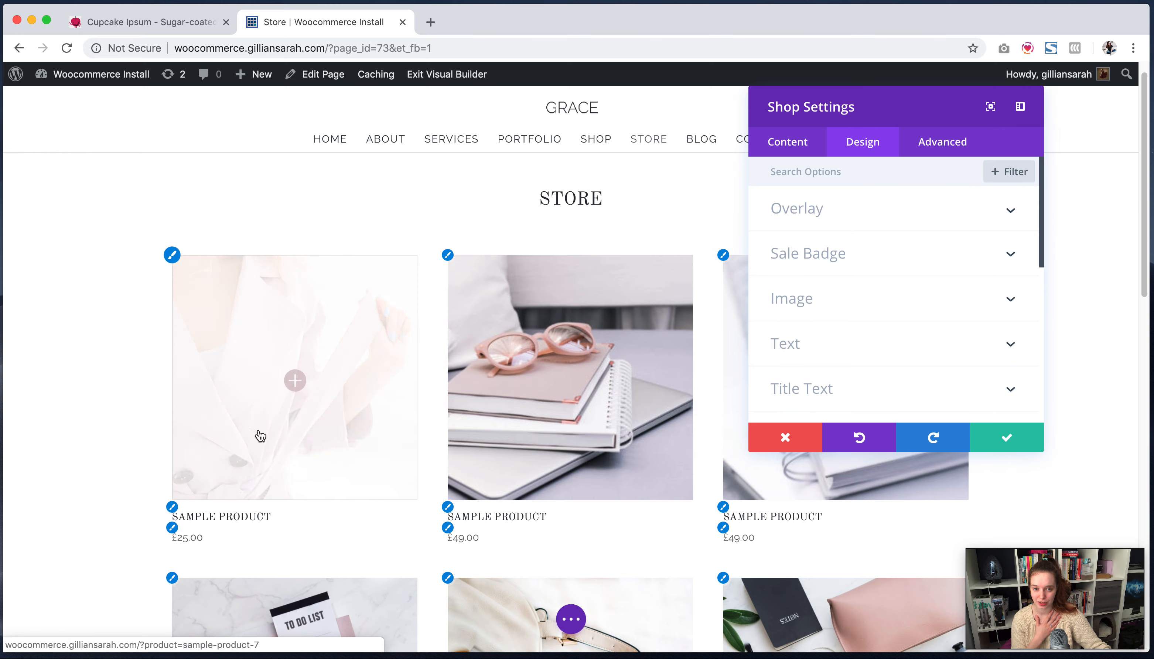
click(797, 351)
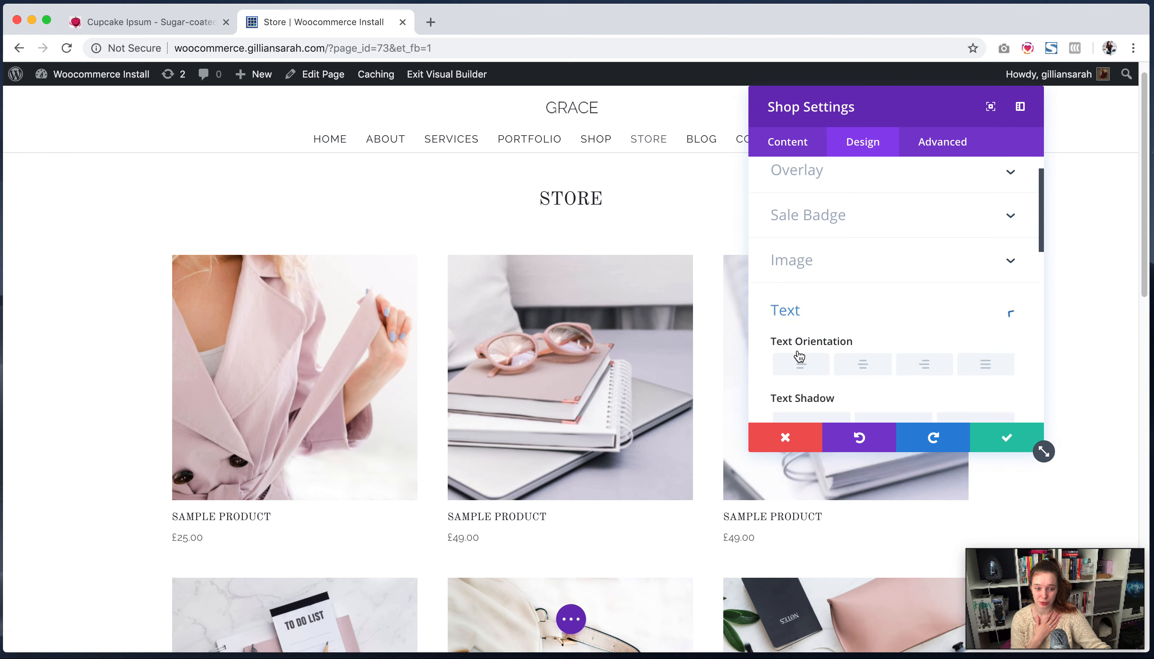
click(864, 231)
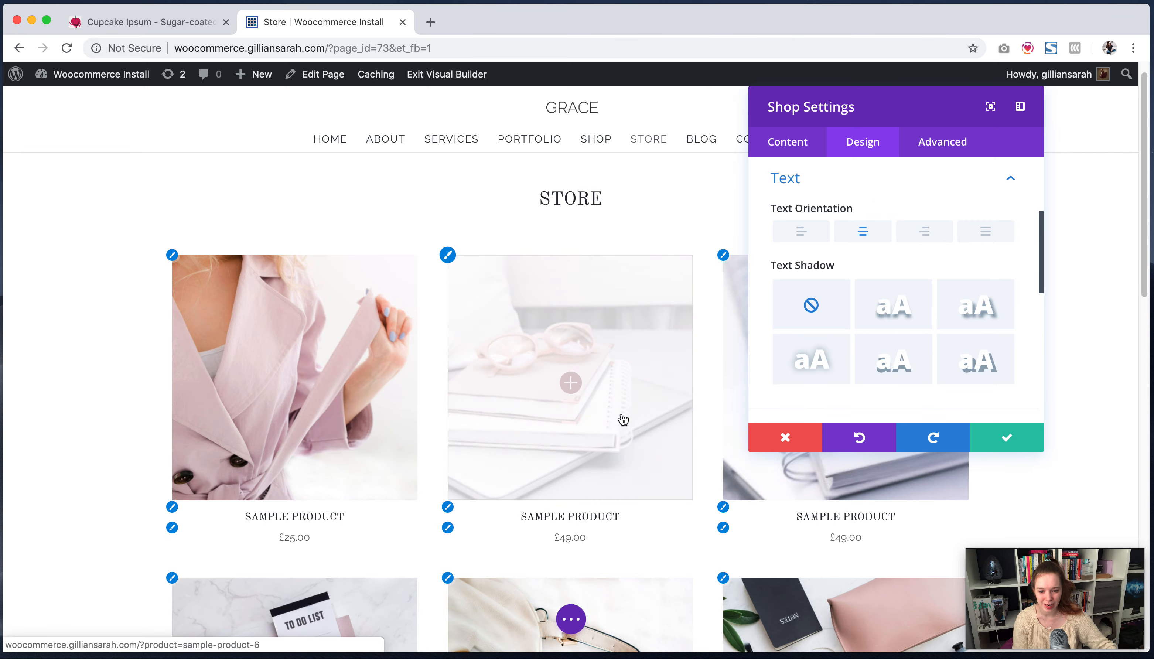
- Set the Shop module's product title text colour to #2a2e37 and the title text size to 18px
click(172, 506)
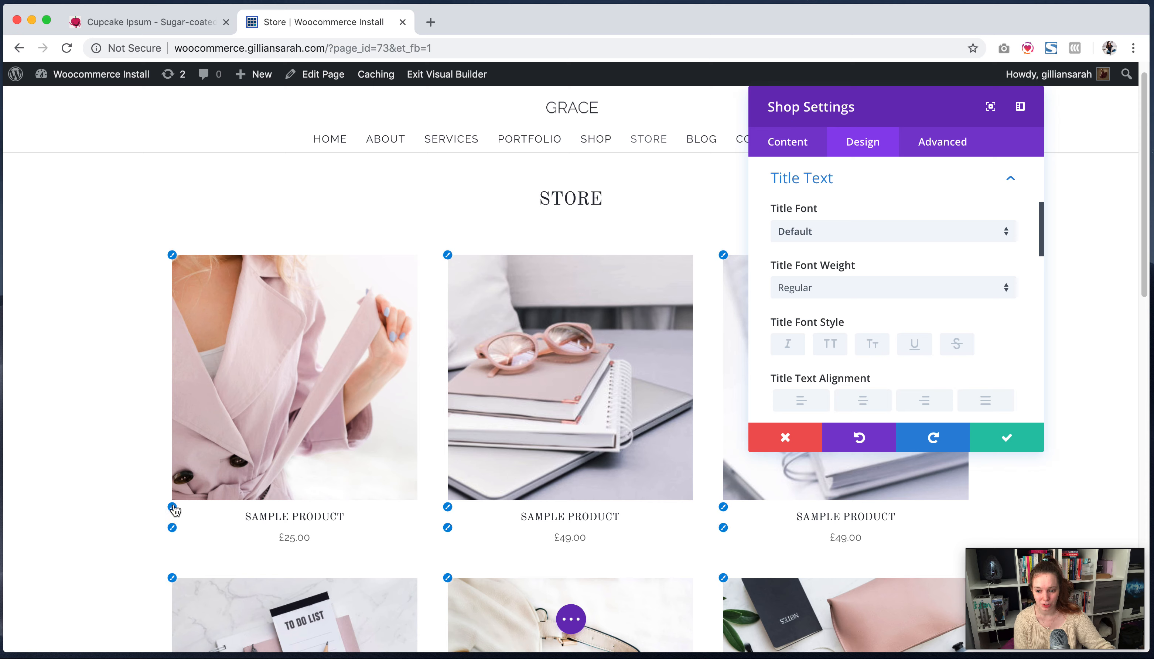
scroll(976, 169, up, 5)
scroll(976, 164, down, 5)
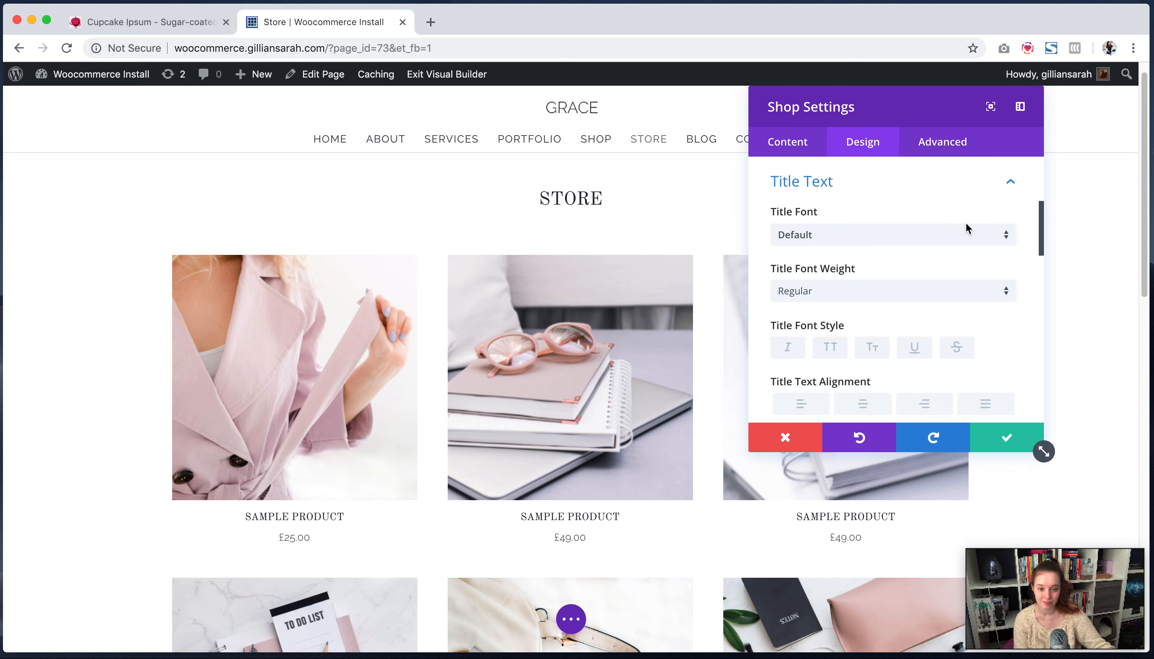
scroll(855, 247, down, 4)
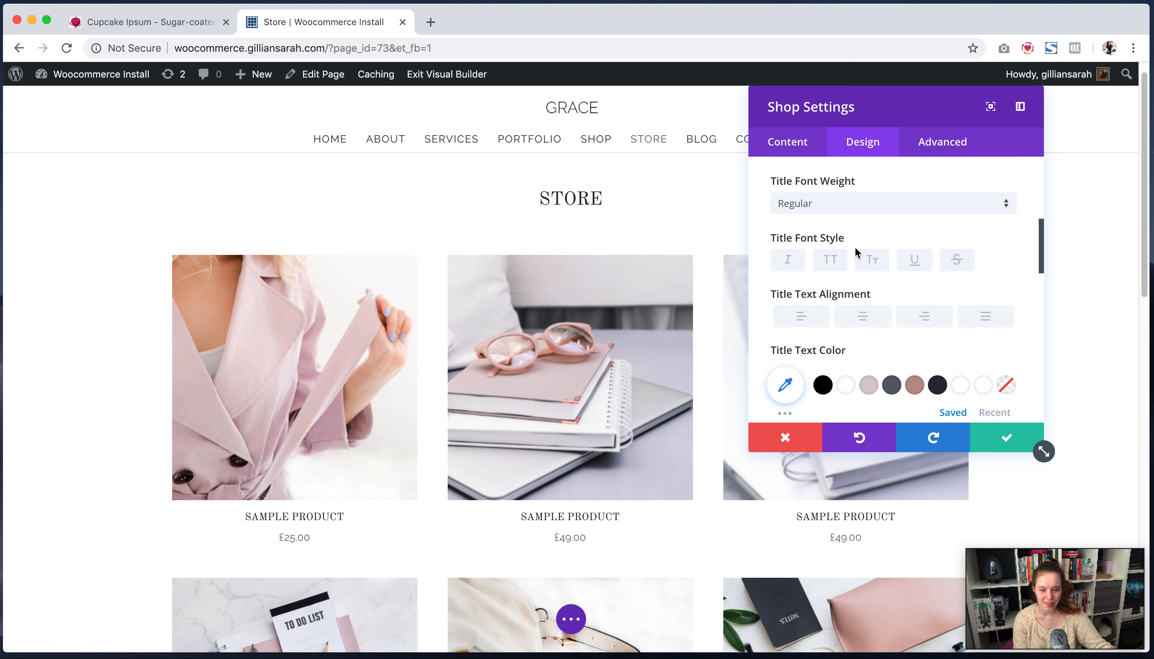
click(868, 301)
click(894, 306)
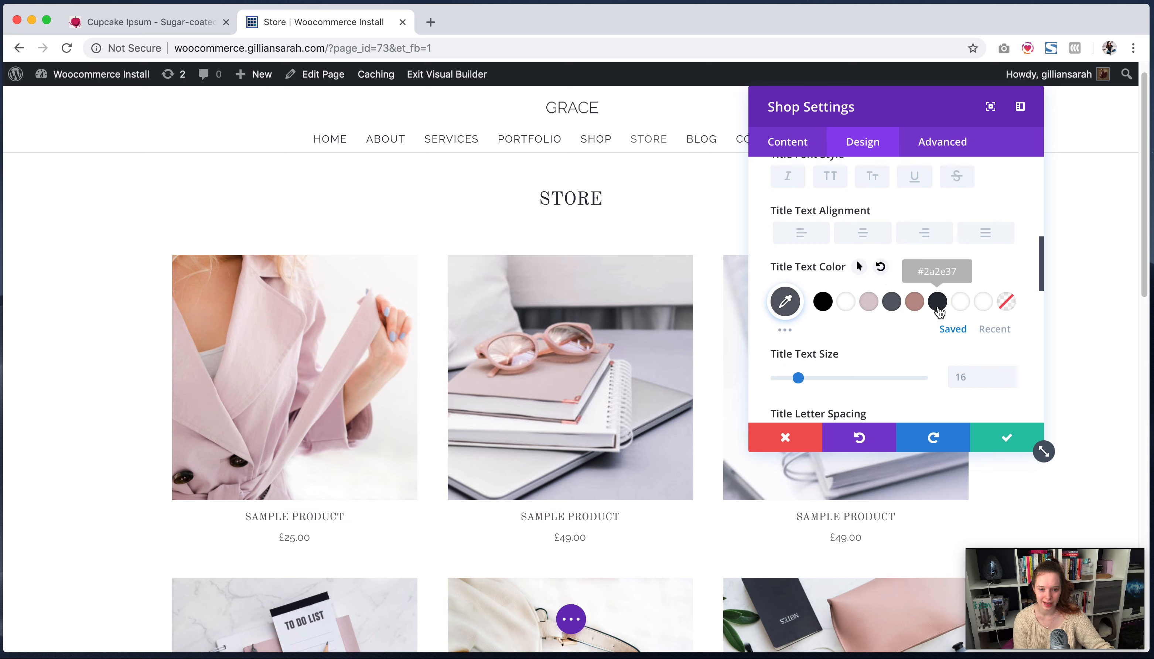
click(938, 301)
scroll(870, 321, down, 1)
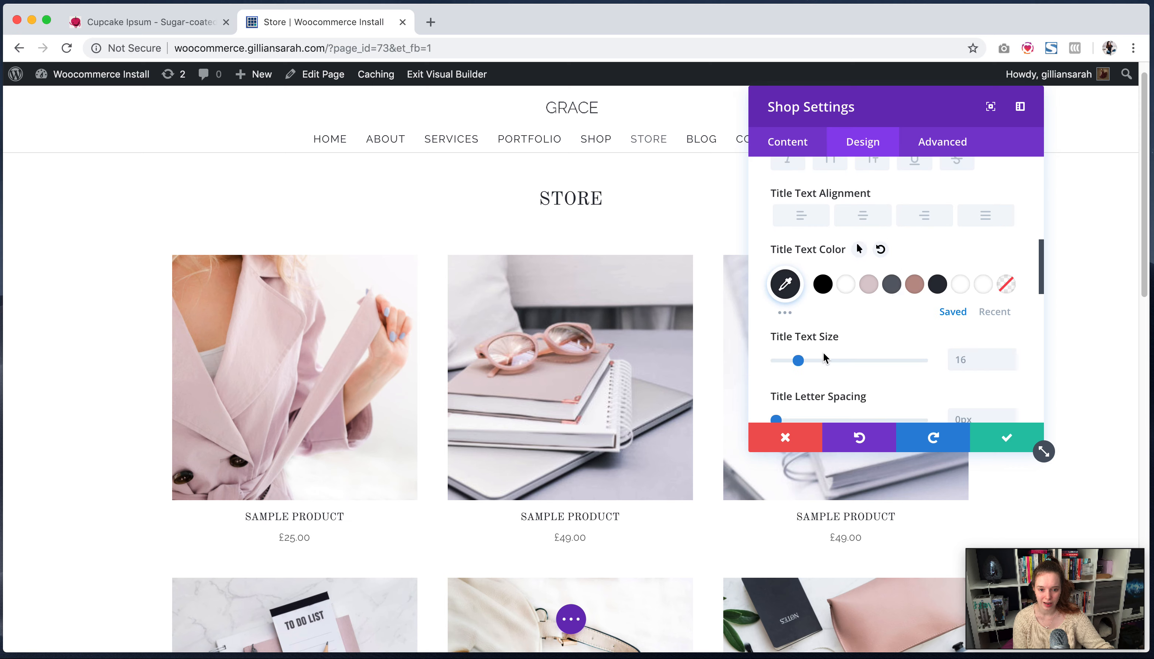
drag(798, 360, 801, 362)
scroll(925, 344, down, 4)
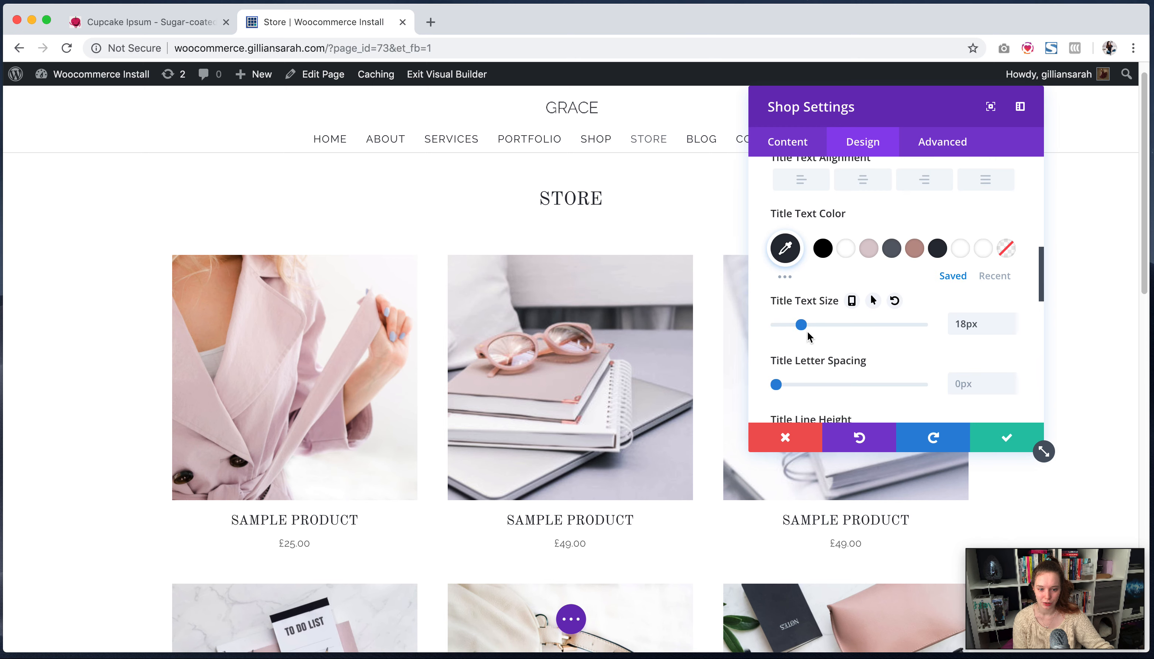
scroll(844, 358, down, 10)
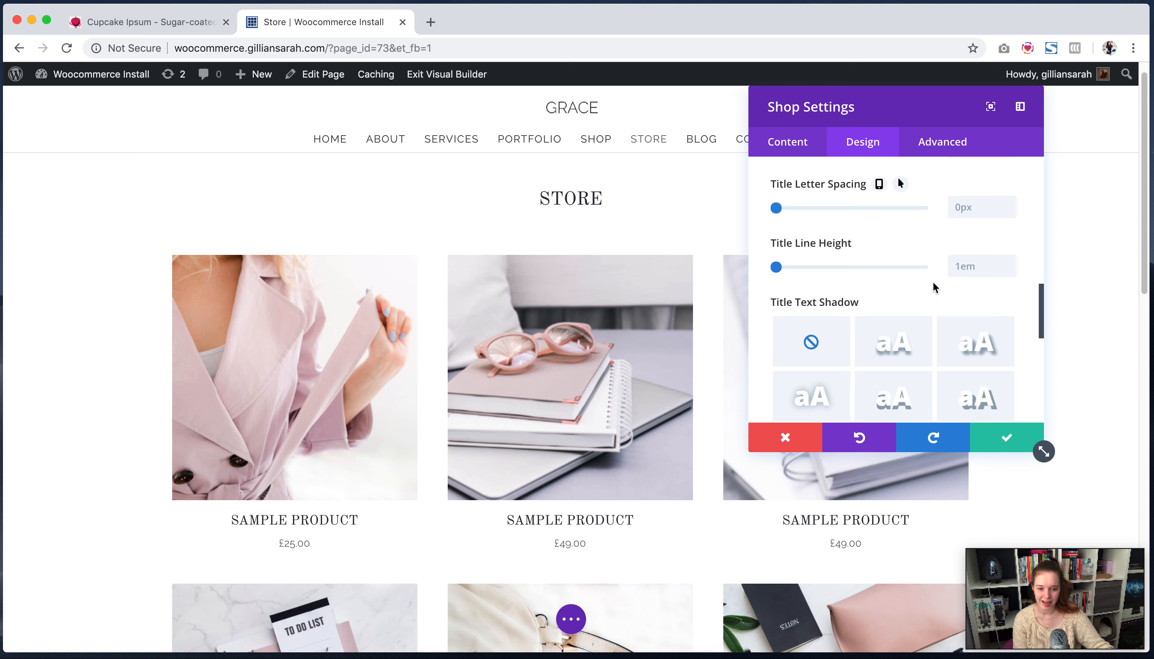
scroll(990, 294, up, 5)
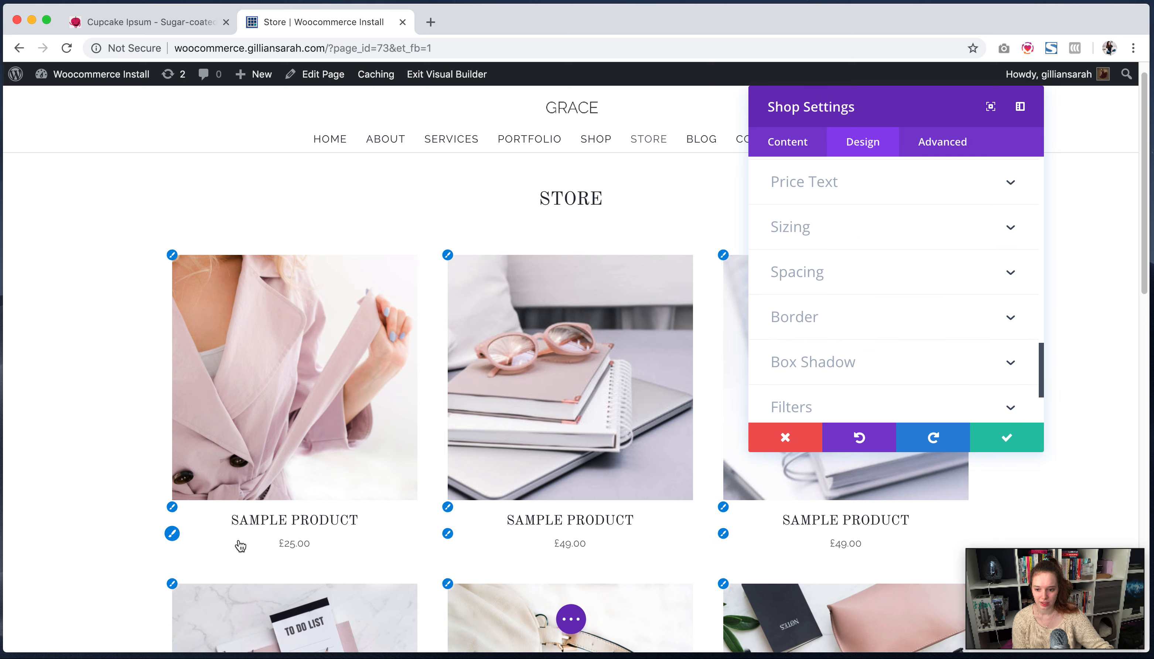
- Set the Shop module's price text colour to #bc948c and the price text size to 12px
click(181, 537)
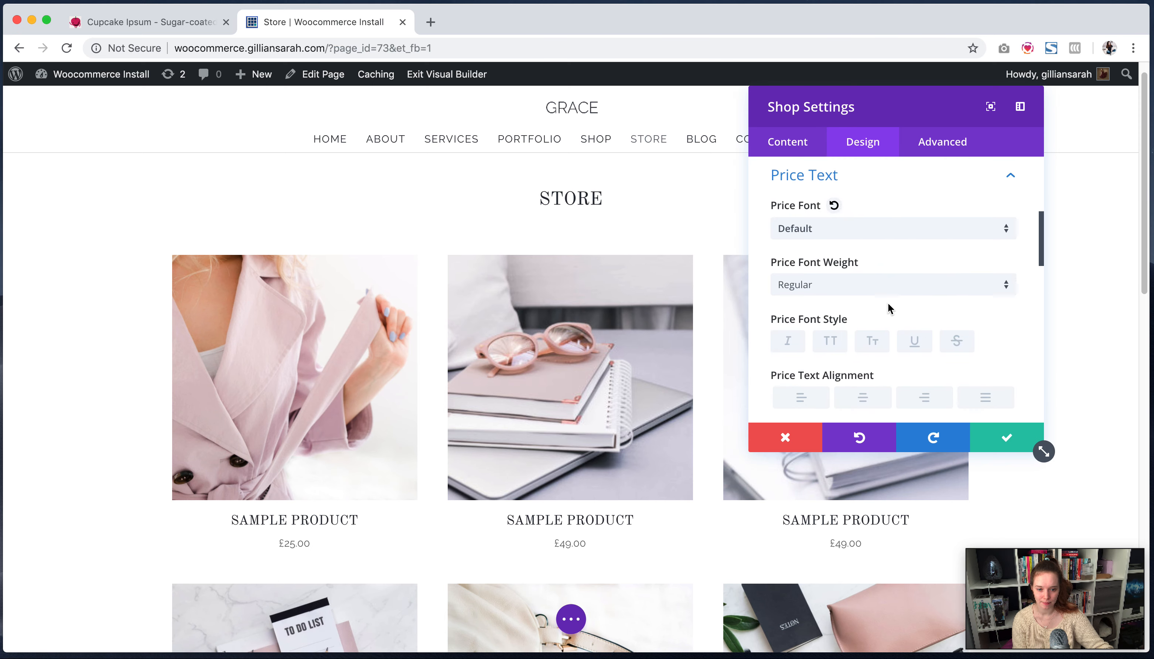
scroll(889, 307, down, 2)
click(869, 373)
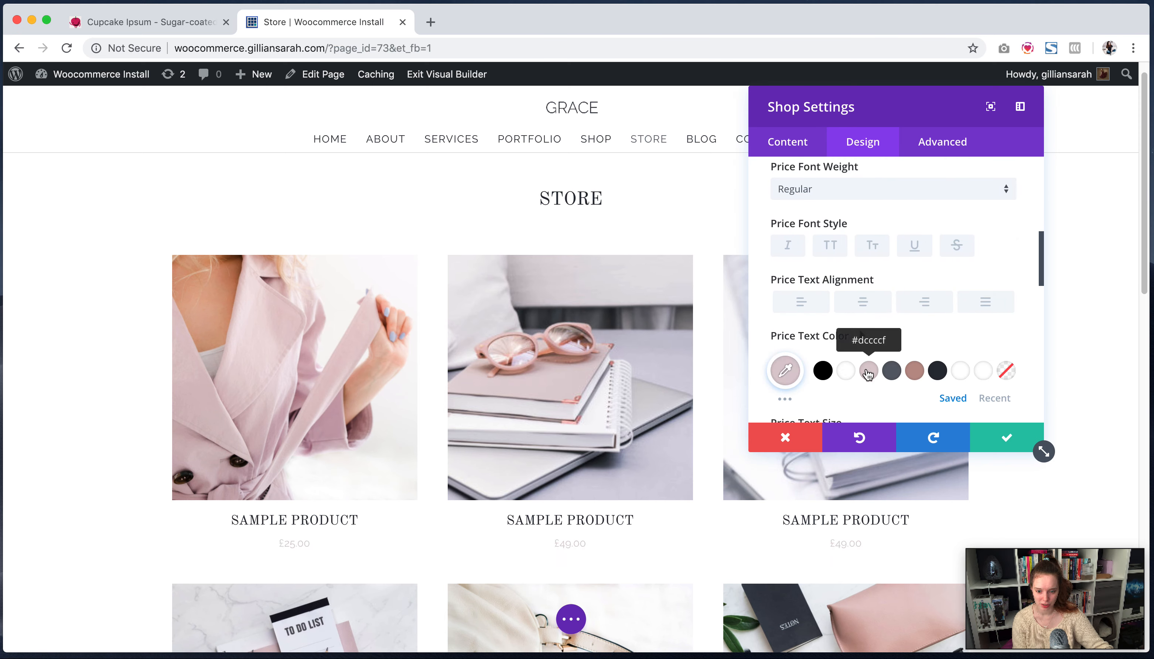
click(888, 371)
click(914, 370)
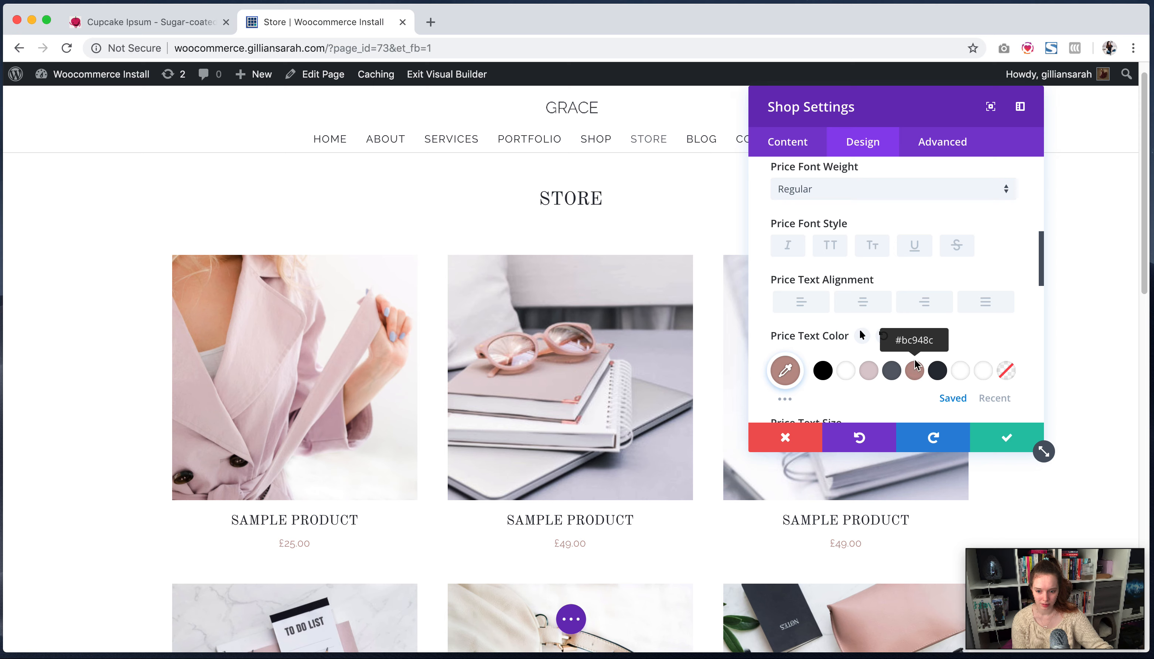
scroll(951, 340, down, 1)
scroll(952, 339, down, 2)
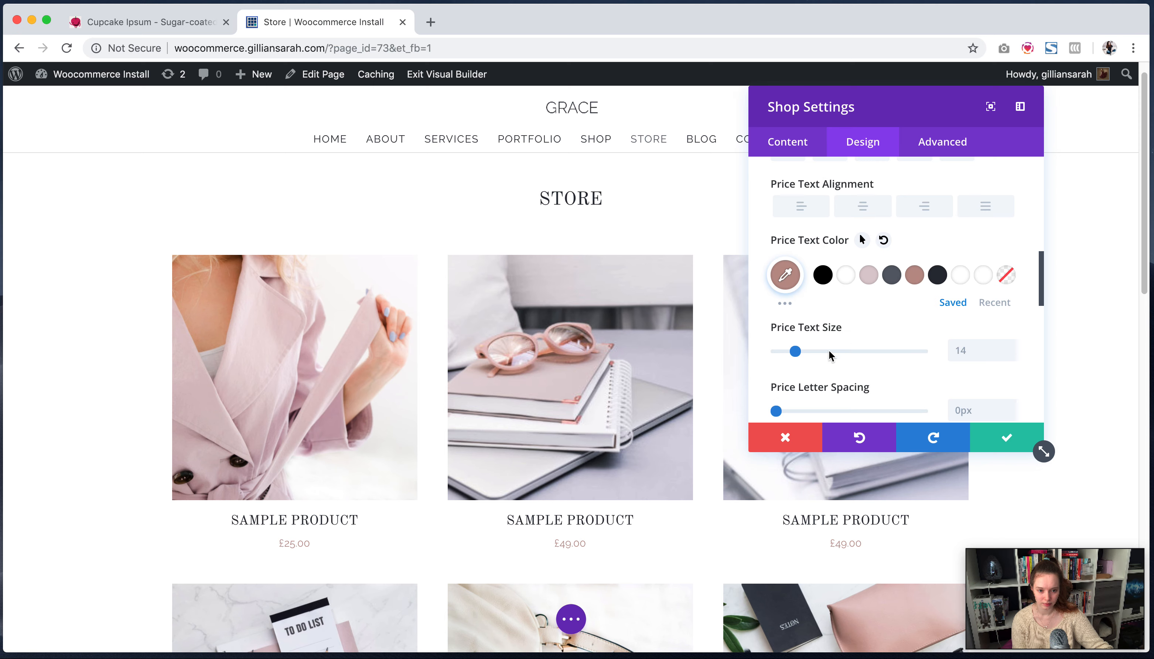
mouse_move(797, 356)
mouse_down()
mouse_move(819, 357)
mouse_move(797, 359)
mouse_up()
right_click(793, 356)
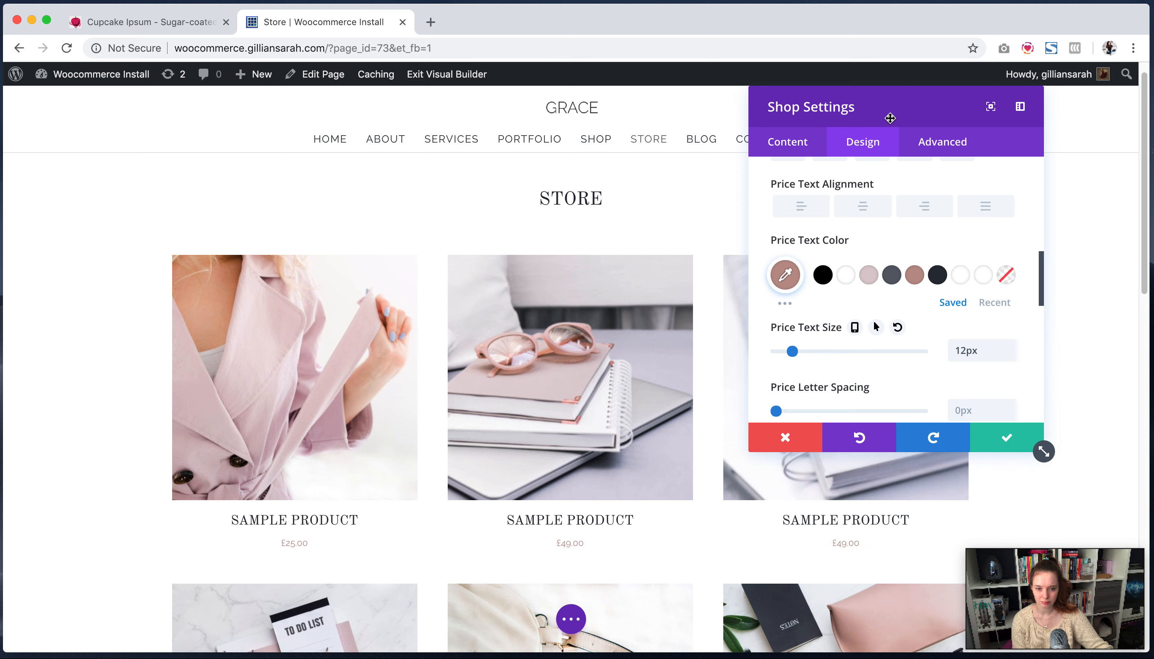
- Review the styled product grid on the page and look through the Shop module's other design option groups
scroll(634, 293, down, 10)
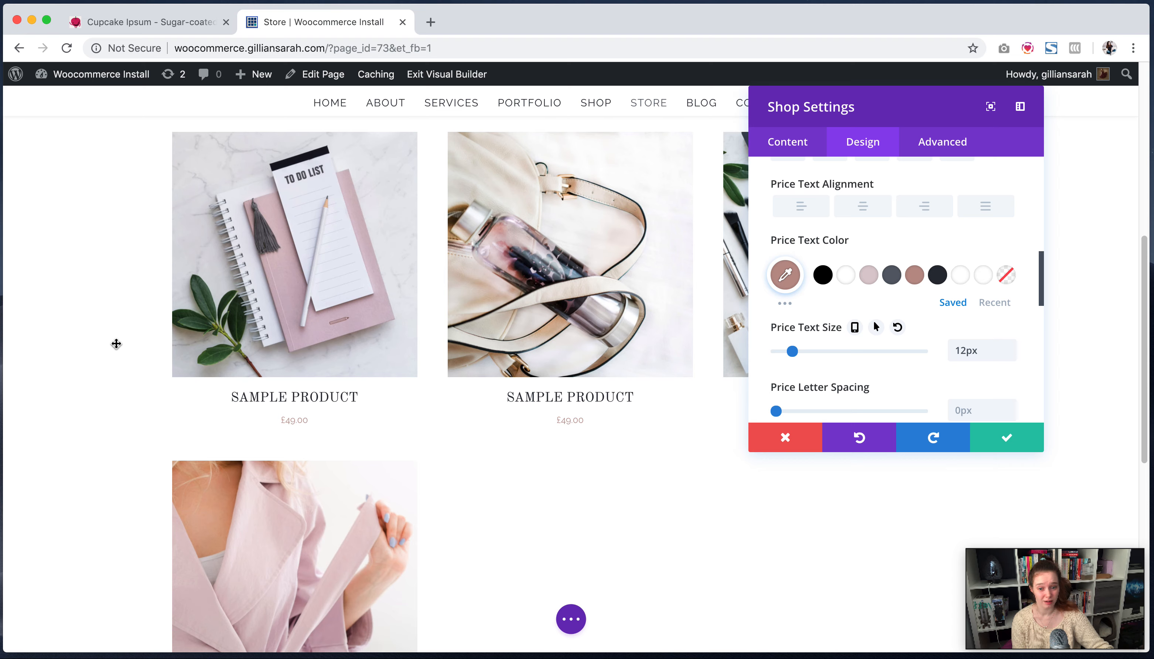
scroll(116, 343, up, 10)
scroll(923, 241, up, 3)
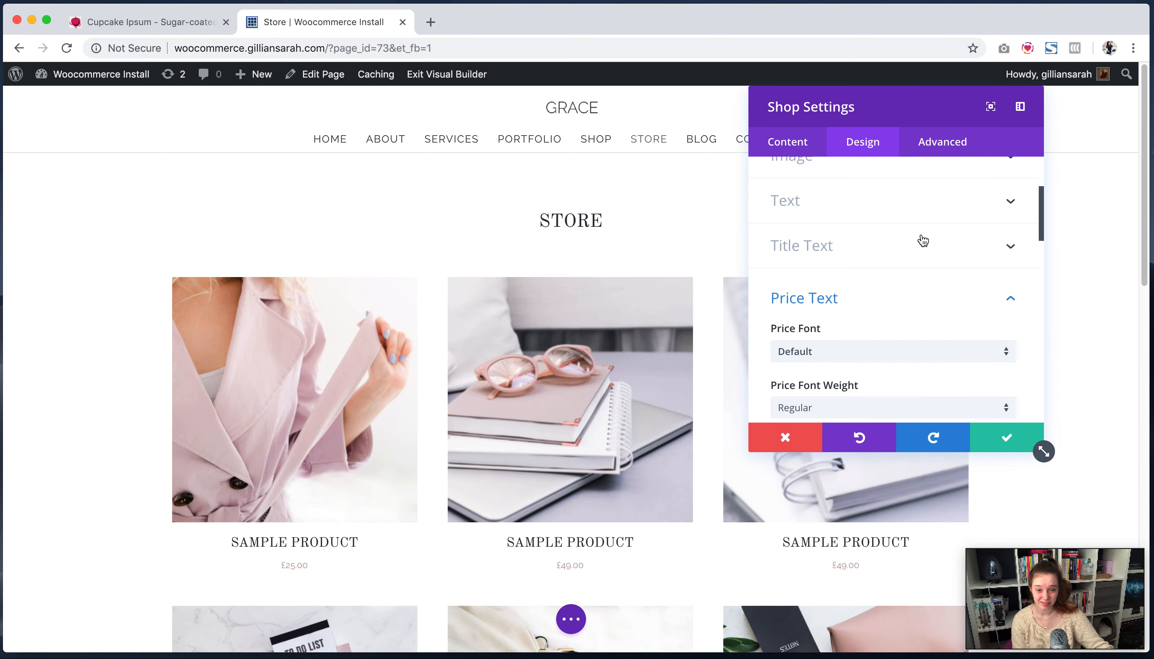
click(932, 295)
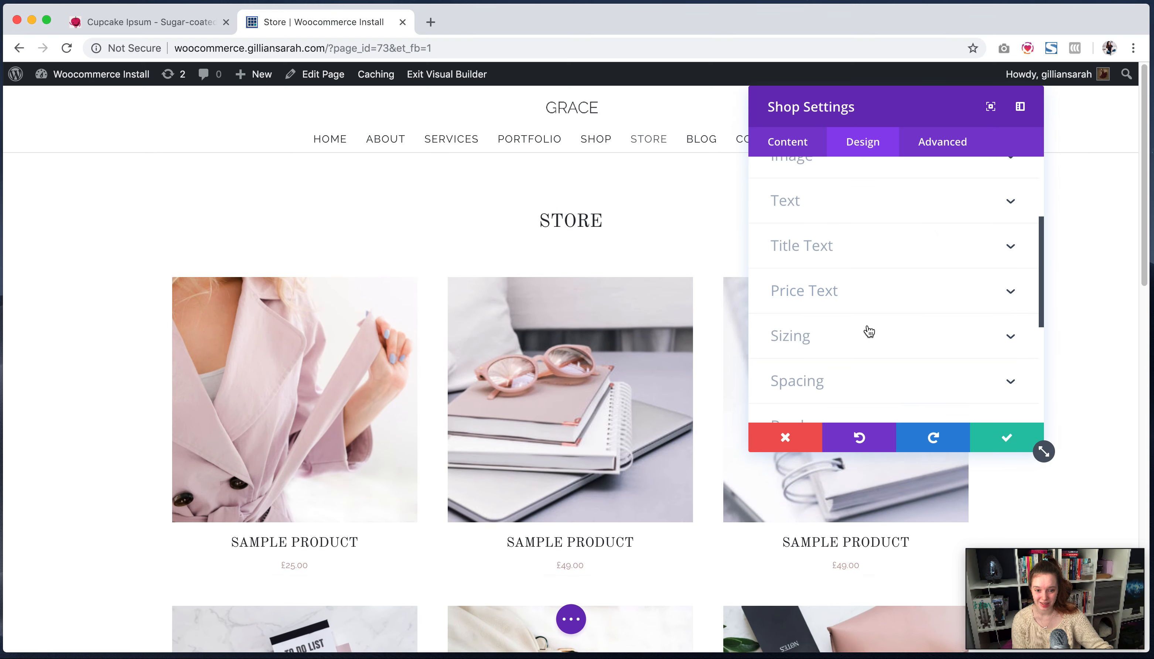
scroll(869, 330, down, 3)
scroll(923, 343, down, 2)
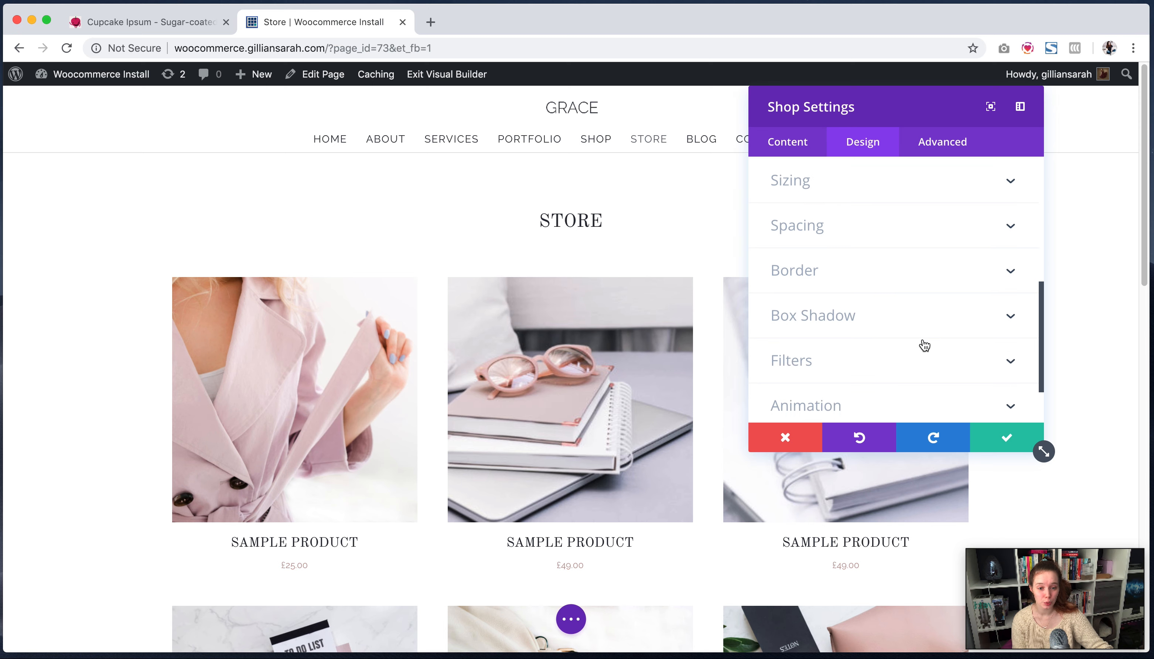
scroll(836, 305, down, 2)
scroll(875, 352, up, 10)
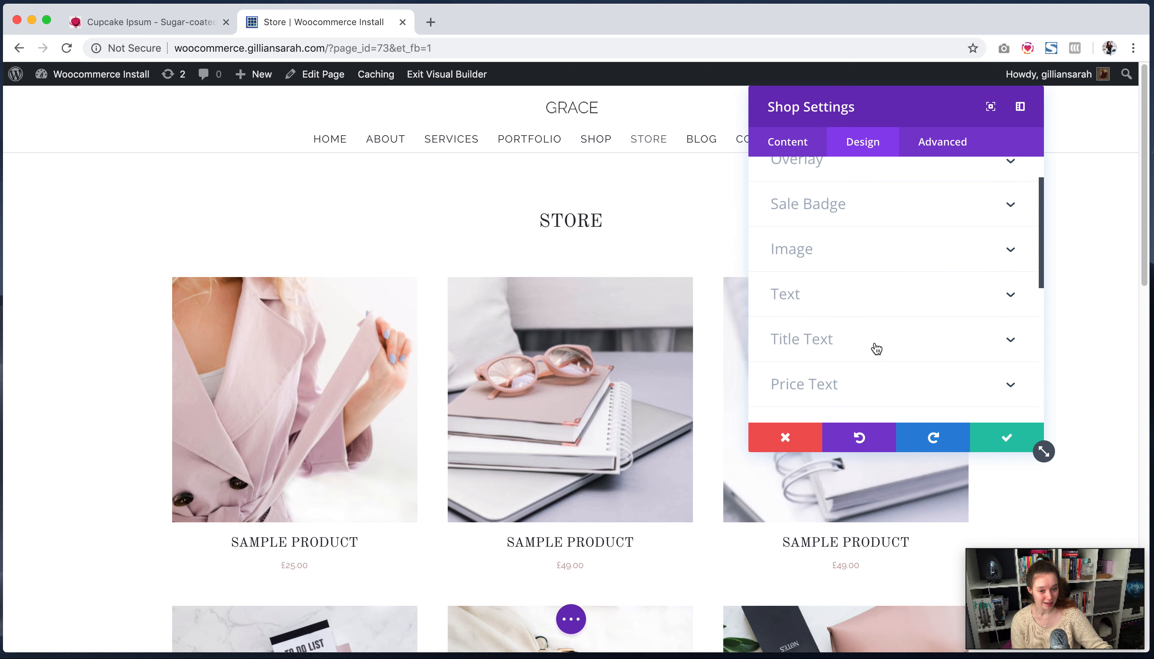
- Try an icon hover colour of #2a2e37 and a semi-transparent #dccccf hover overlay on the product images
click(844, 218)
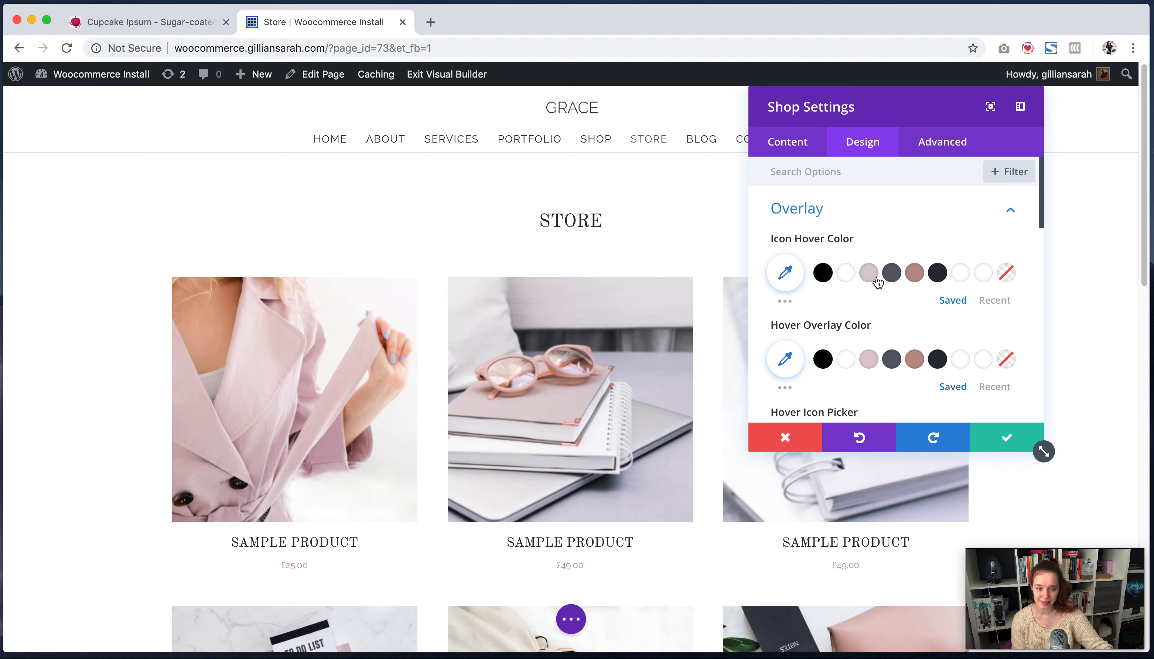
click(932, 280)
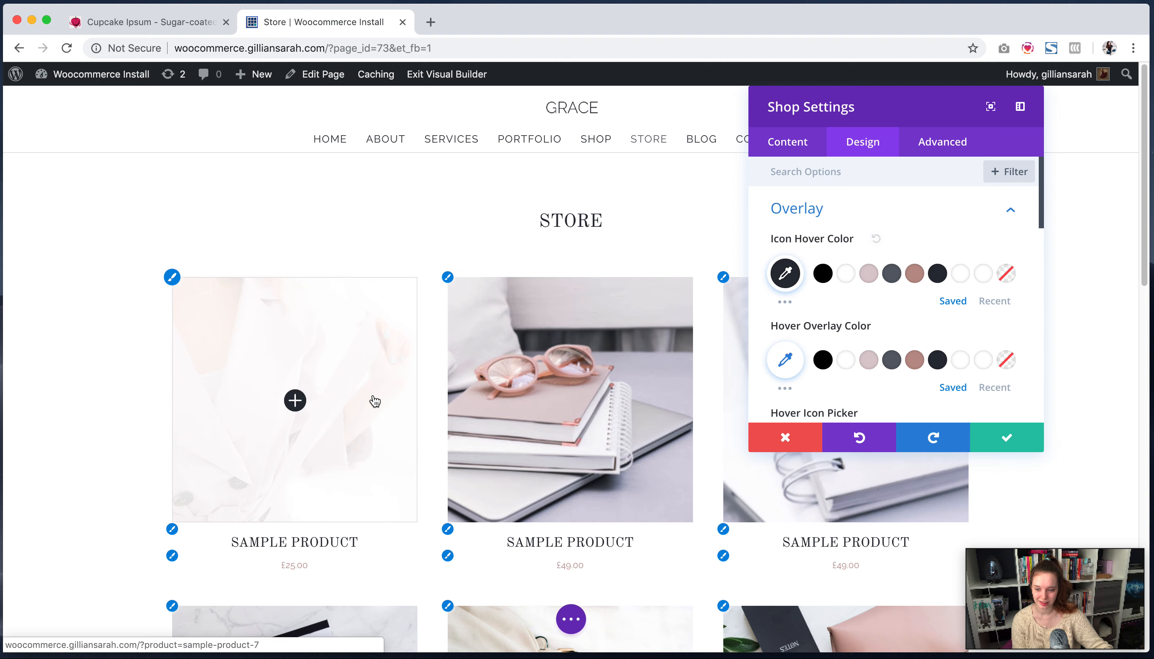
click(869, 366)
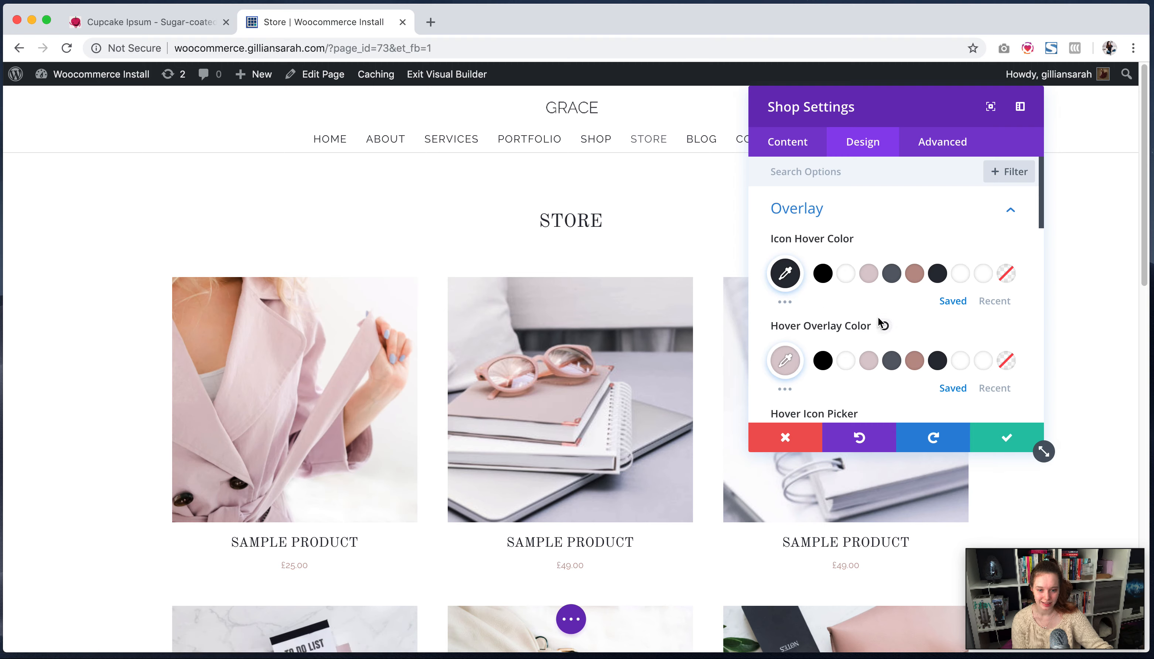
click(785, 360)
scroll(982, 311, down, 1)
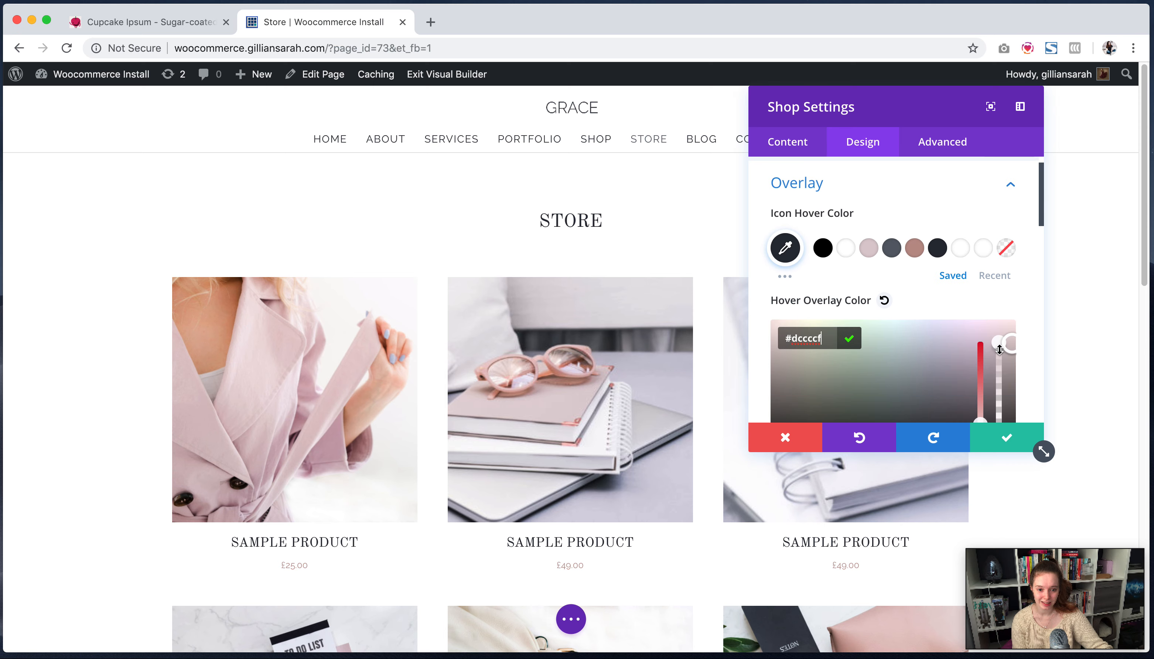
drag(1001, 347, 1001, 405)
click(918, 337)
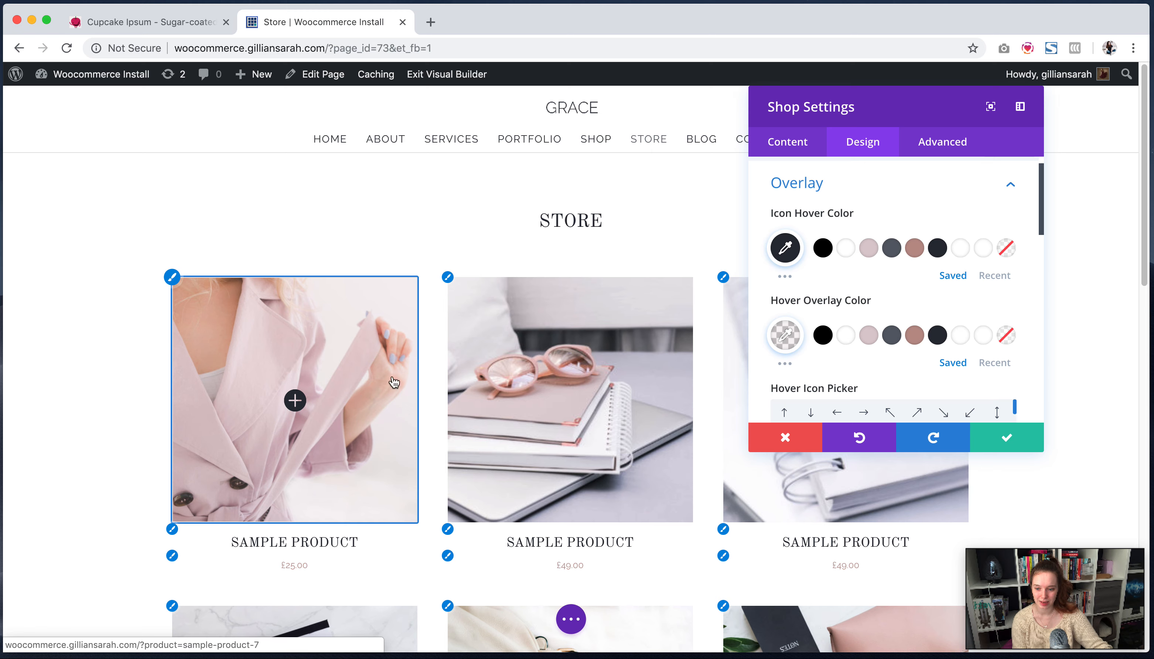
scroll(892, 281, down, 3)
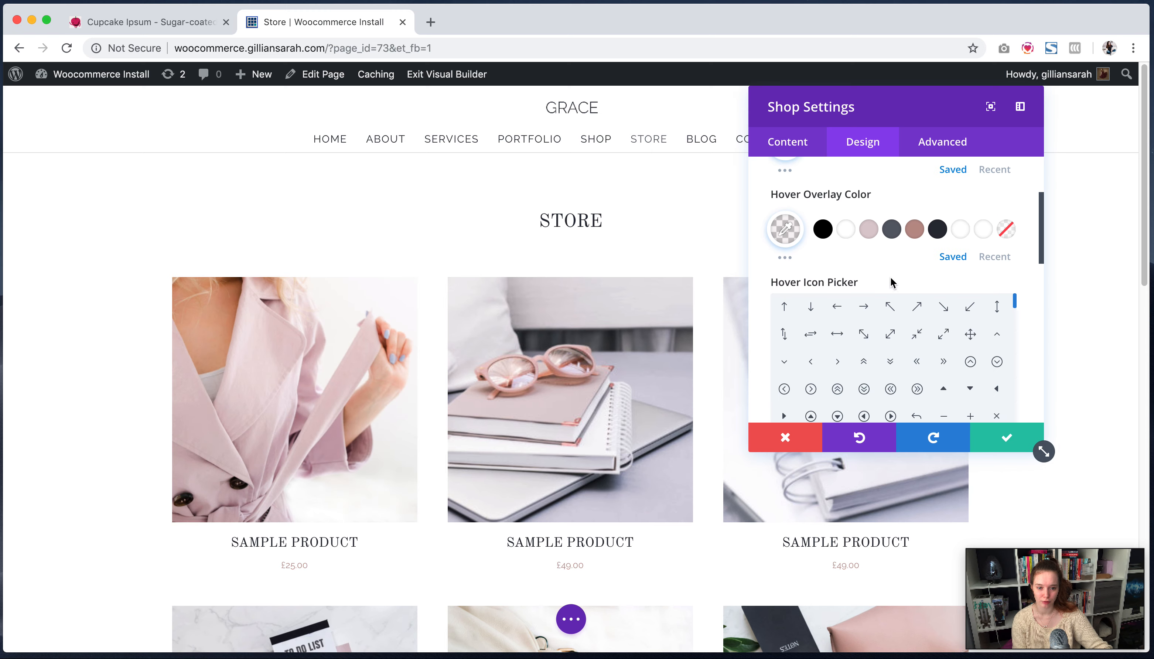
- Set the product images' hover overlay to white with low opacity, about 0.18, after trying solid black
click(823, 229)
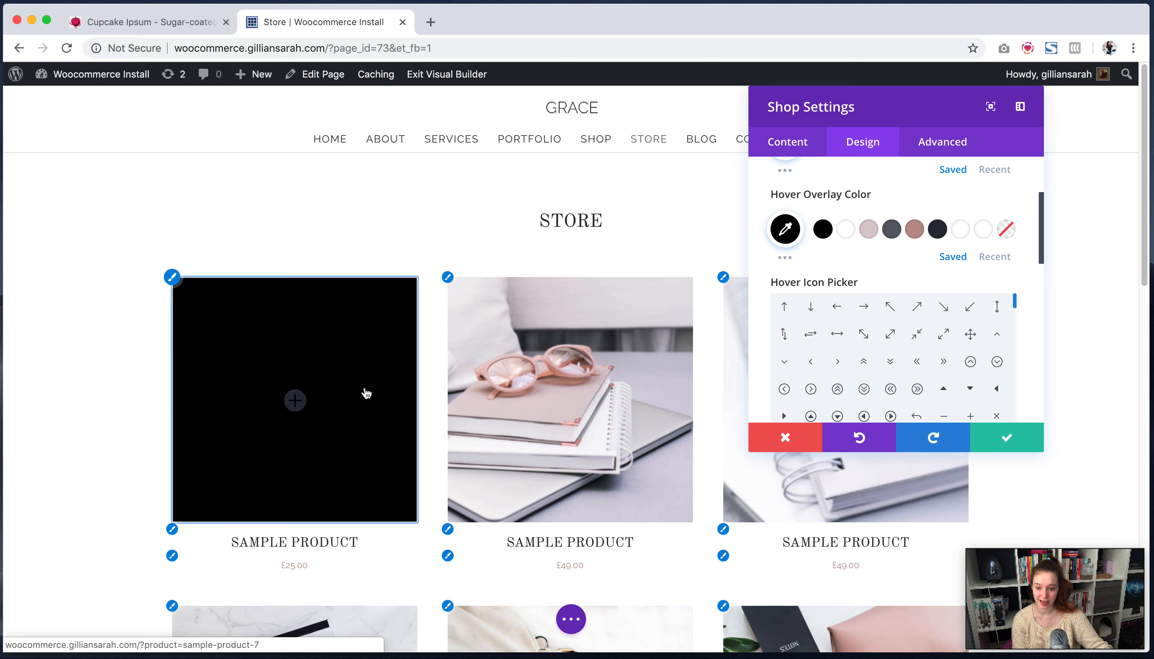
click(849, 230)
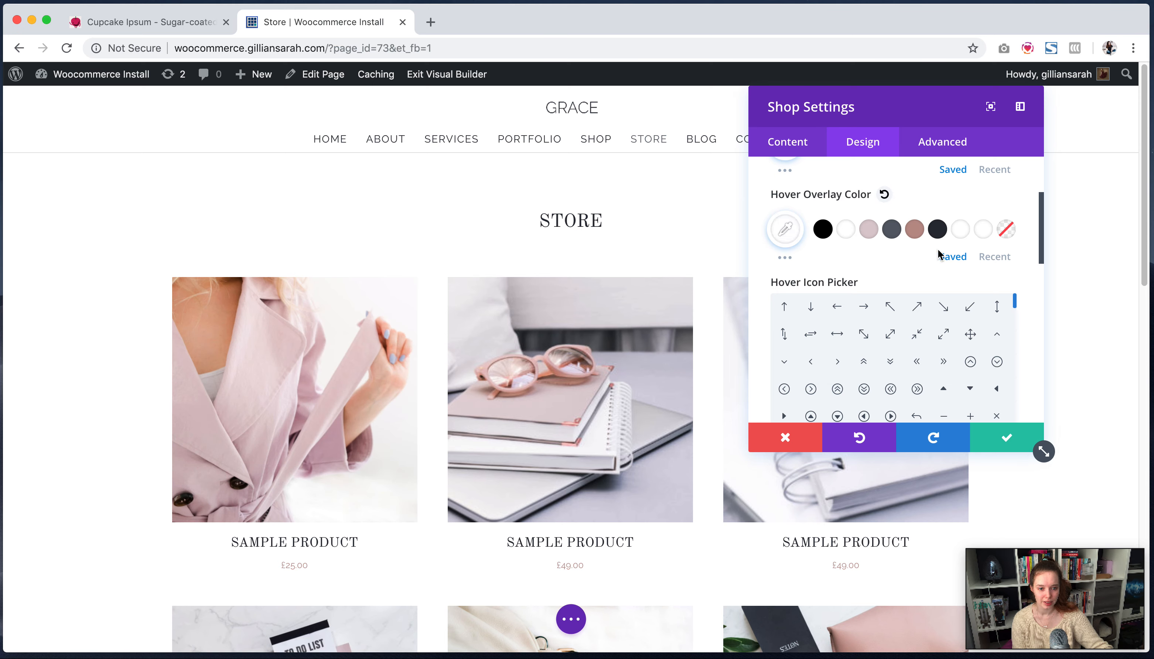
click(786, 228)
drag(1001, 240, 1006, 323)
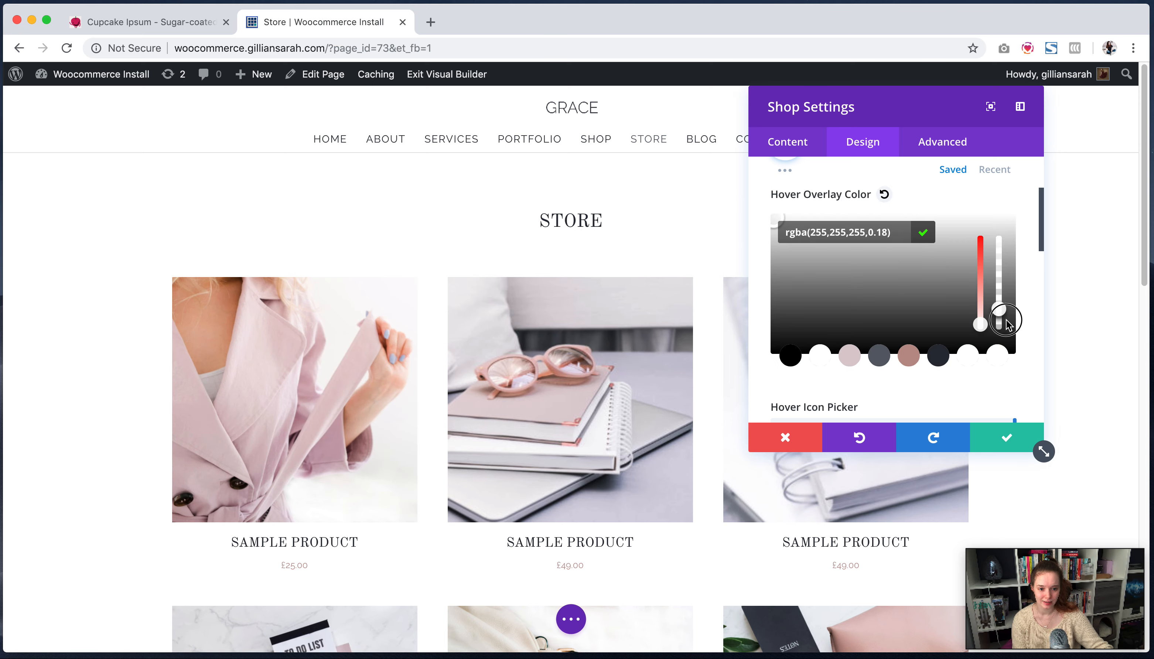
click(932, 233)
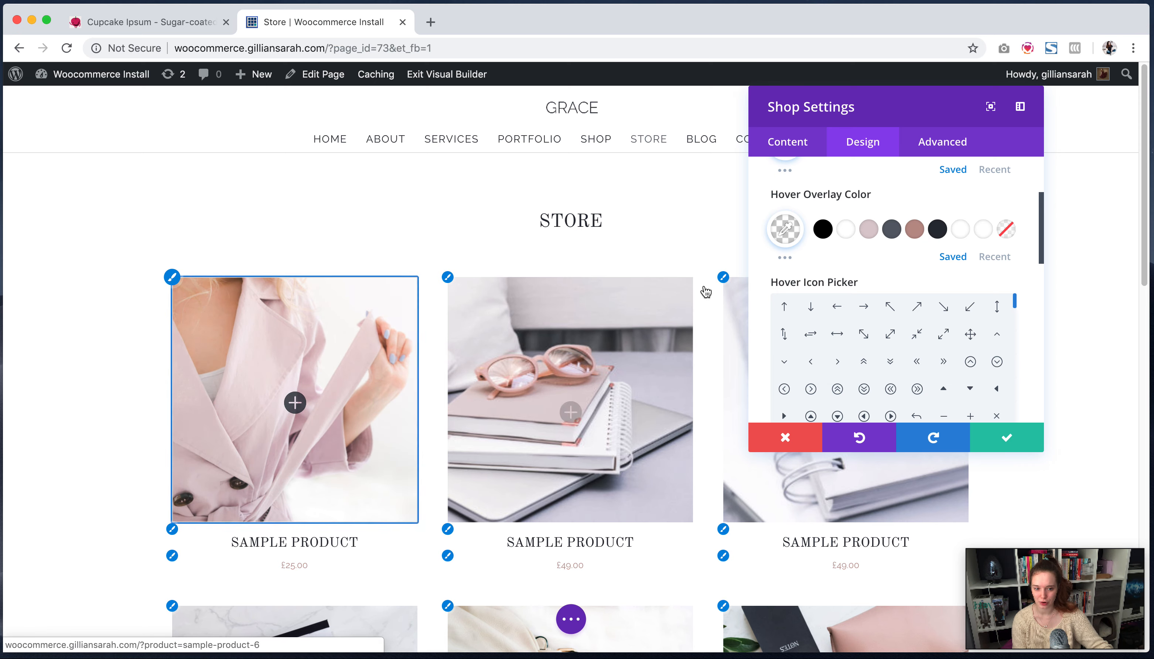
- Set the product images' icon hover colour to #bc948c and save the Shop module
scroll(892, 253, up, 3)
click(869, 247)
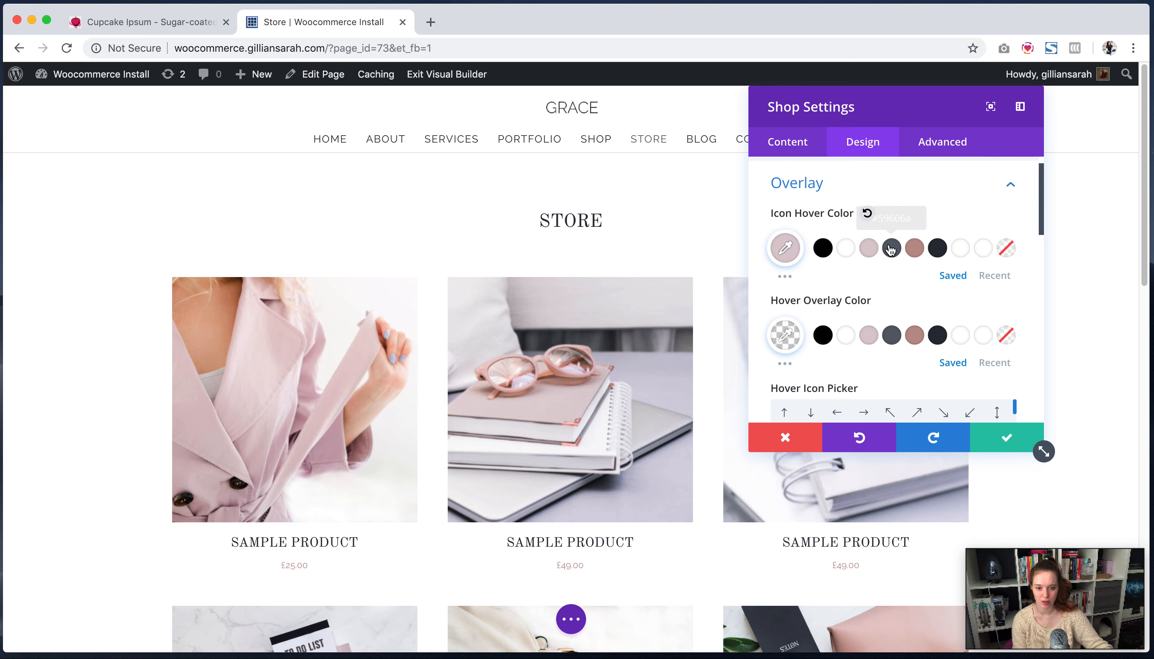
click(915, 247)
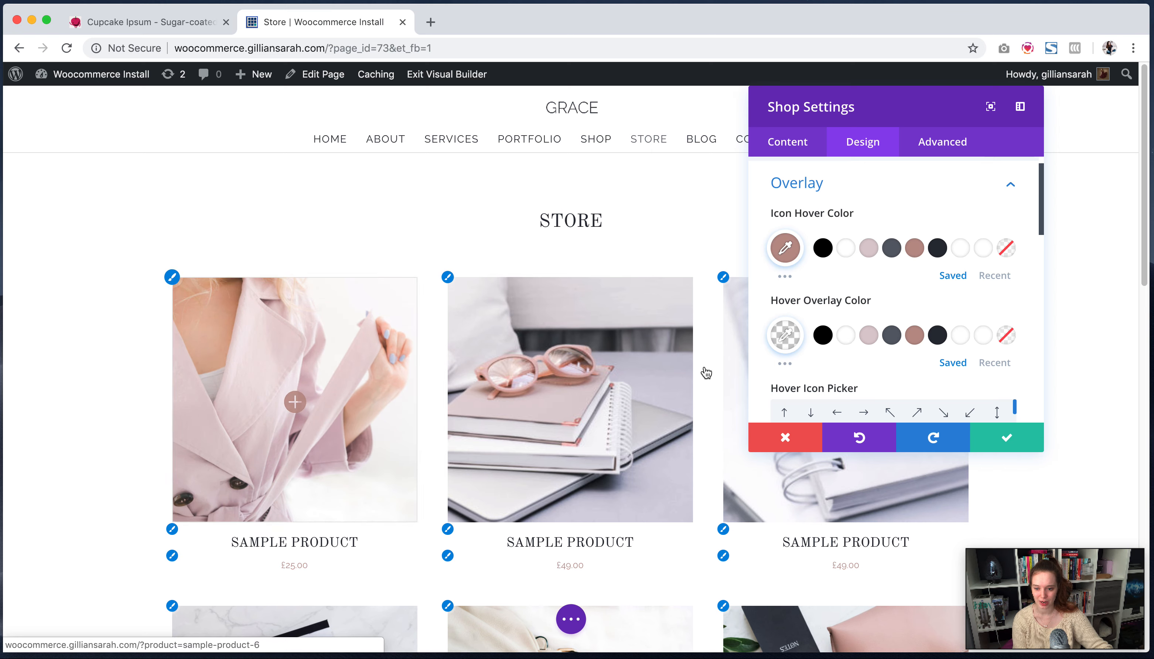
click(989, 436)
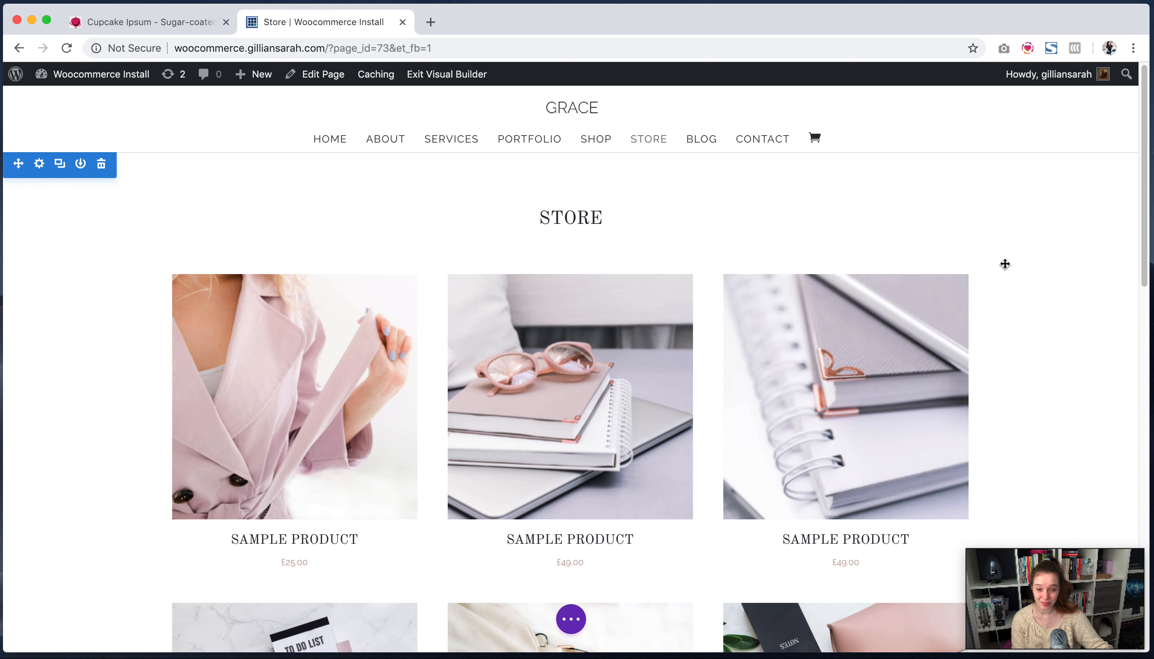
scroll(1004, 263, down, 6)
scroll(1004, 264, down, 15)
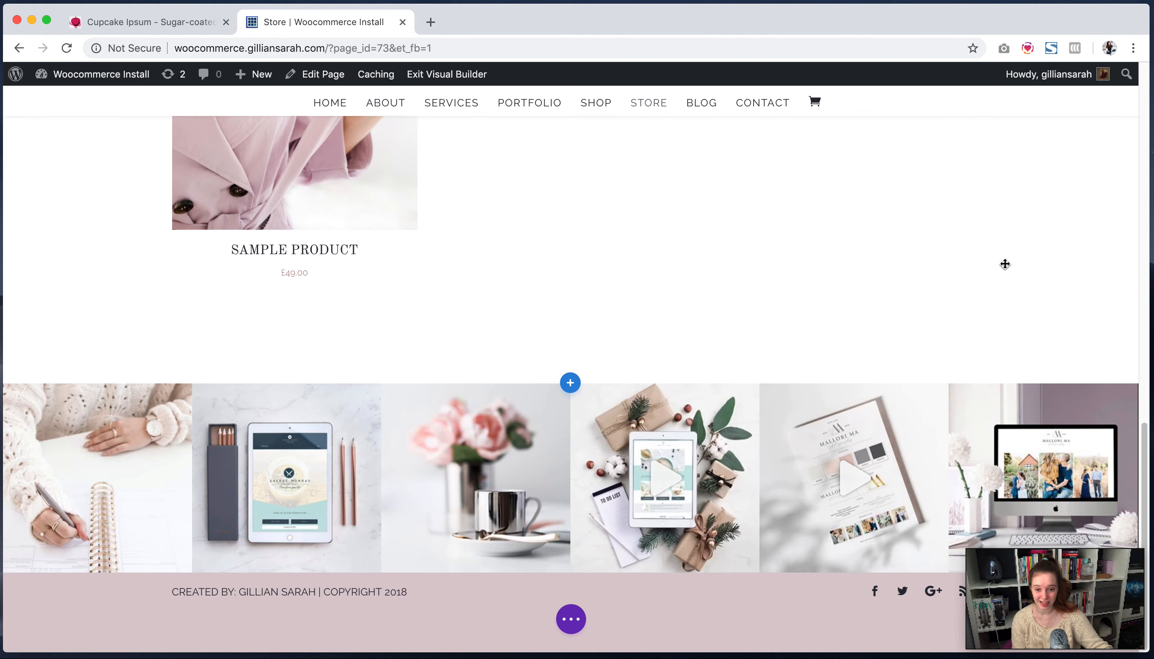
- Save the Store page and exit the Visual Builder to the live page
scroll(1005, 264, up, 18)
scroll(1004, 263, up, 3)
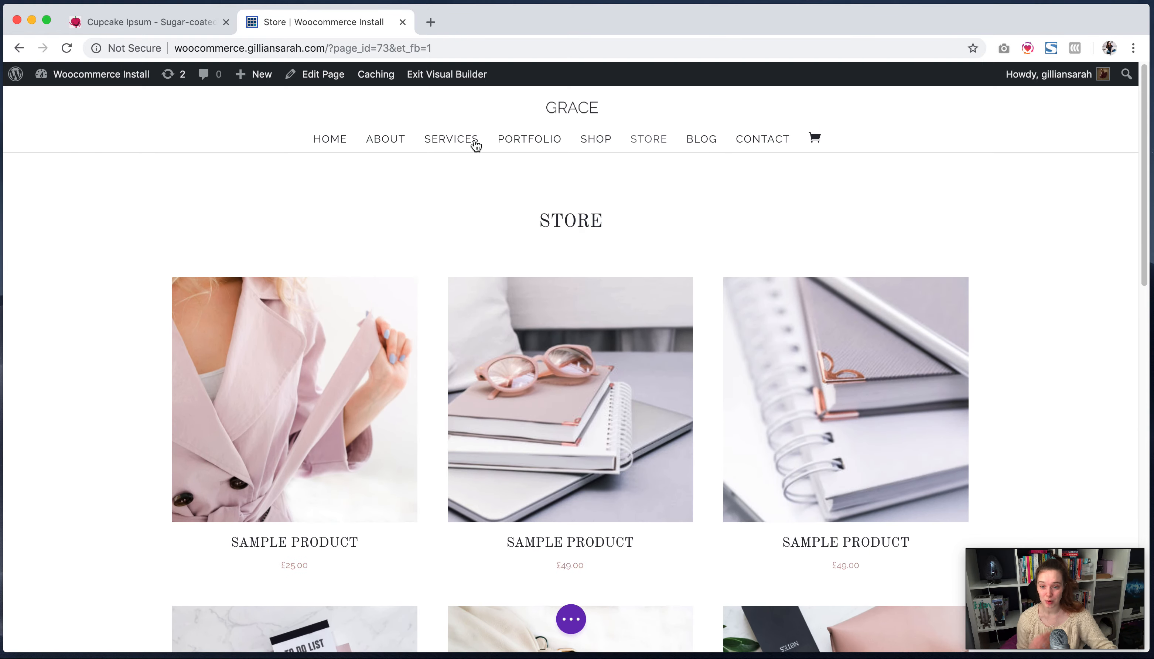
click(447, 74)
click(653, 441)
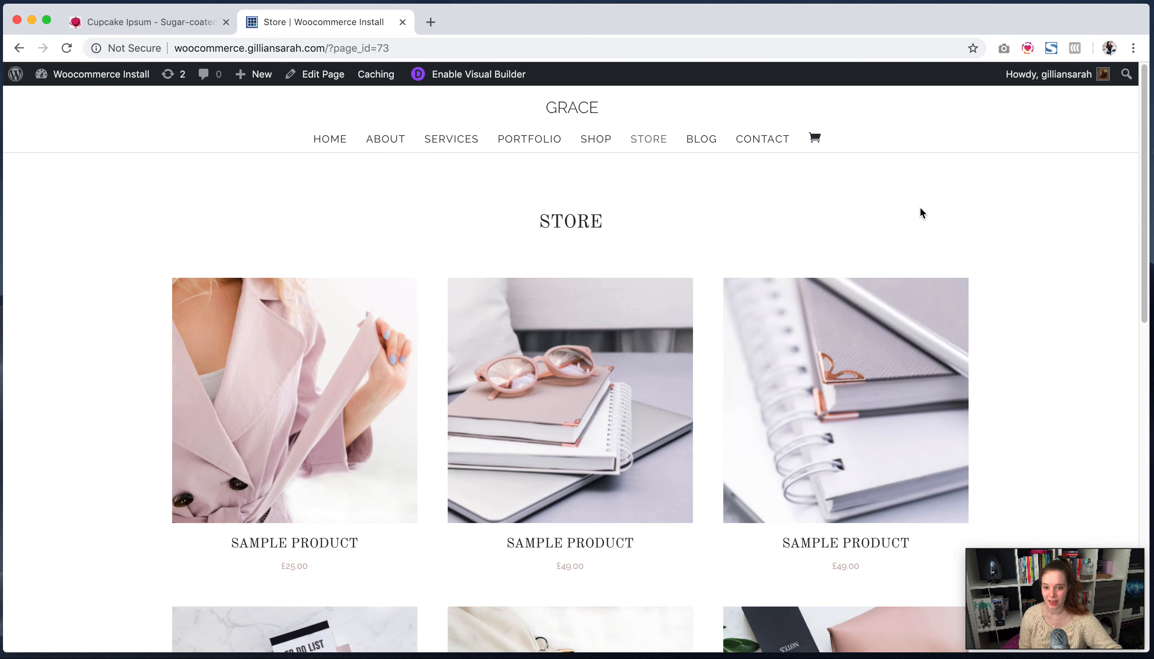
- Review the live Store page's product grid and compare its layout with the default Shop page
scroll(1004, 267, down, 15)
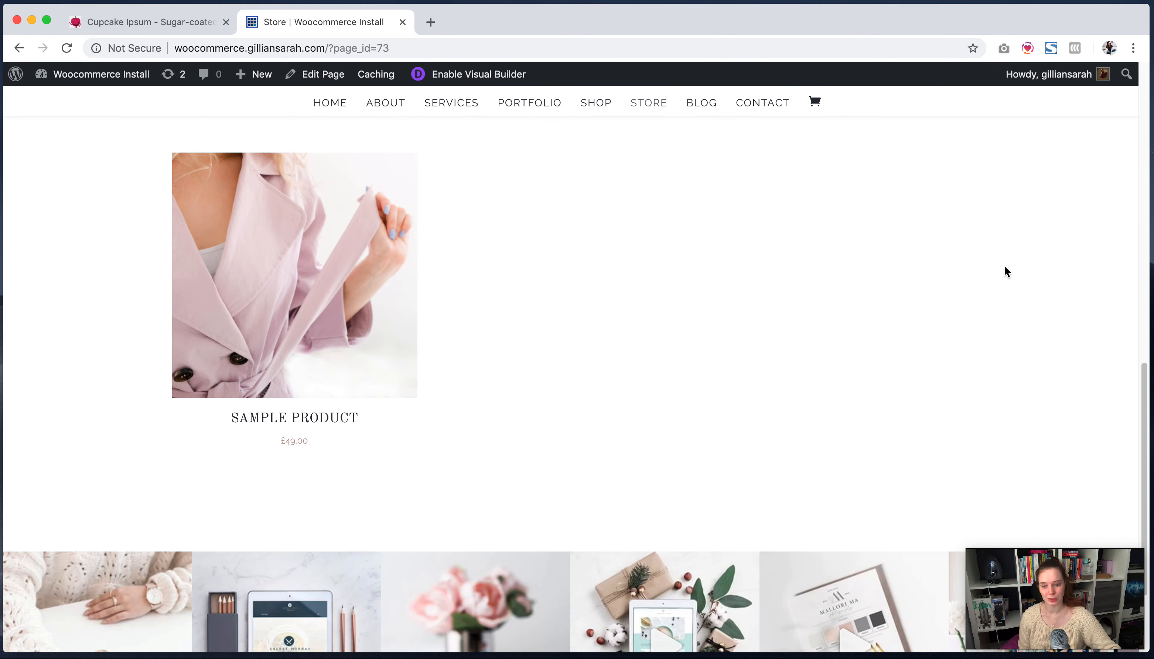
scroll(1030, 407, up, 5)
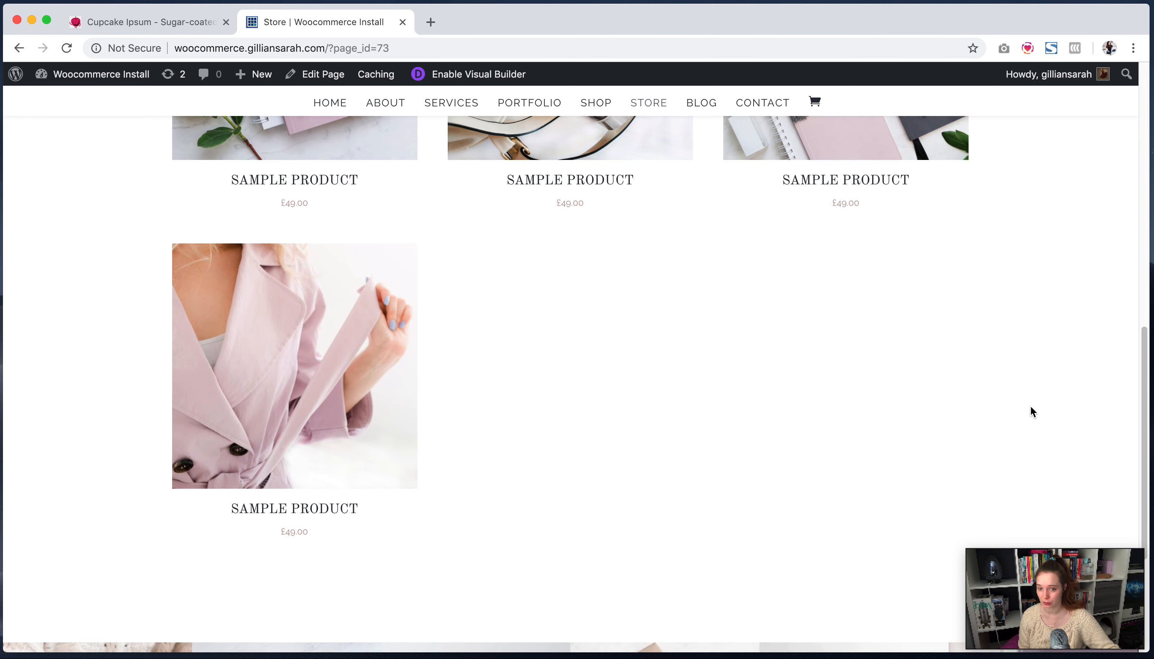
scroll(1030, 406, up, 5)
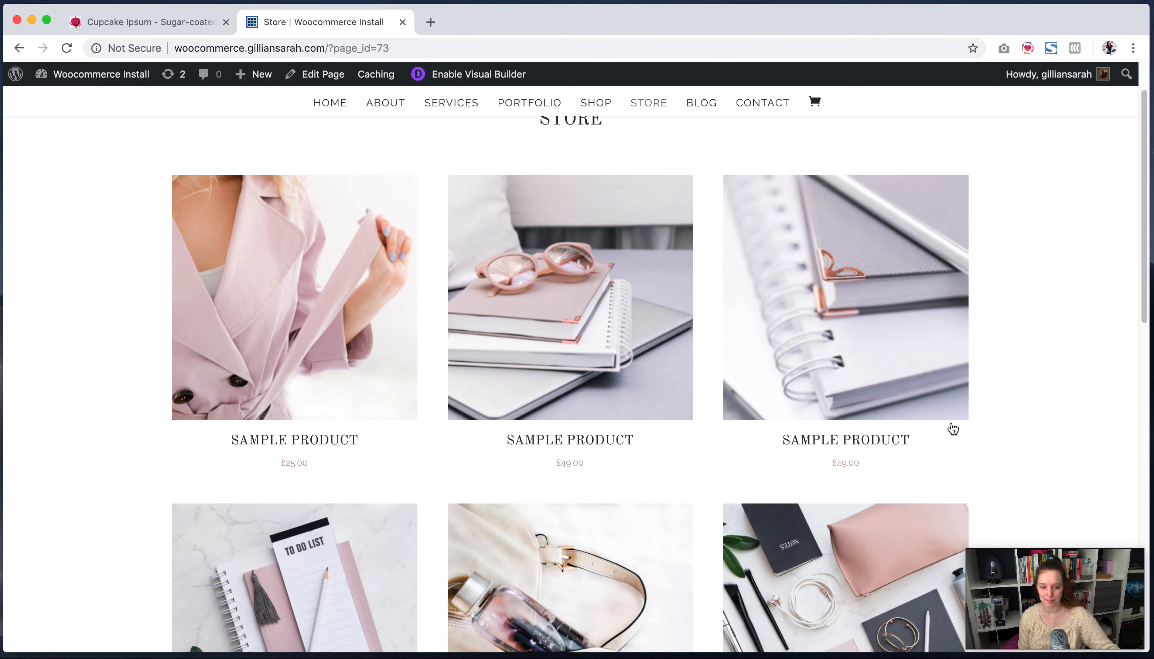
scroll(1022, 468, up, 3)
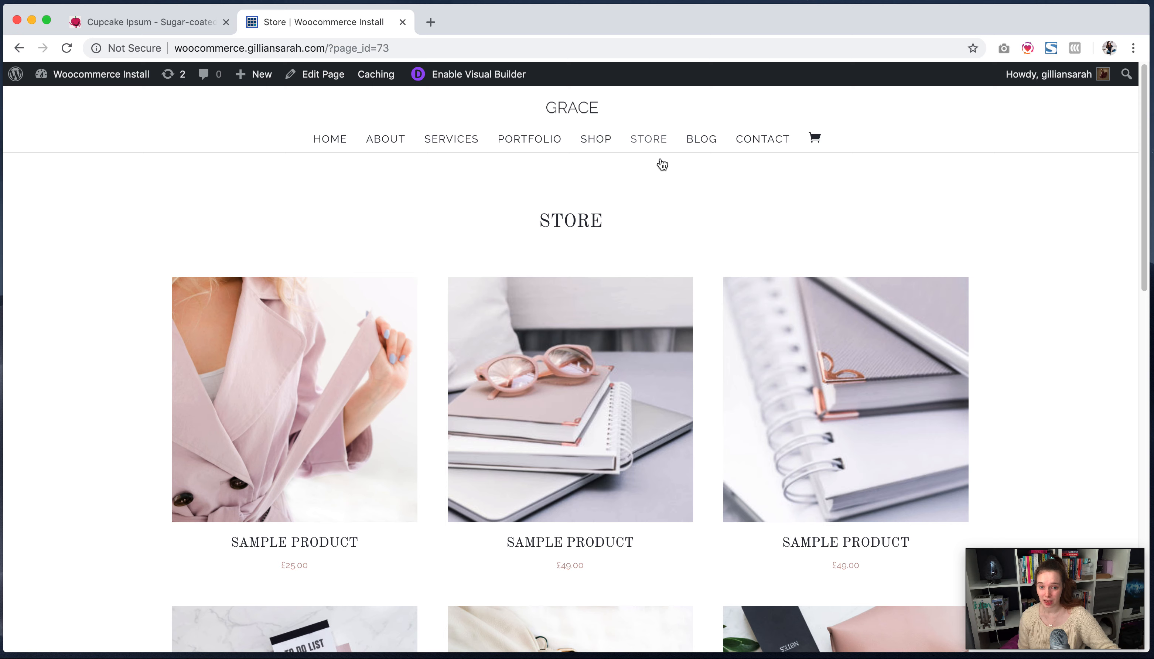
click(599, 145)
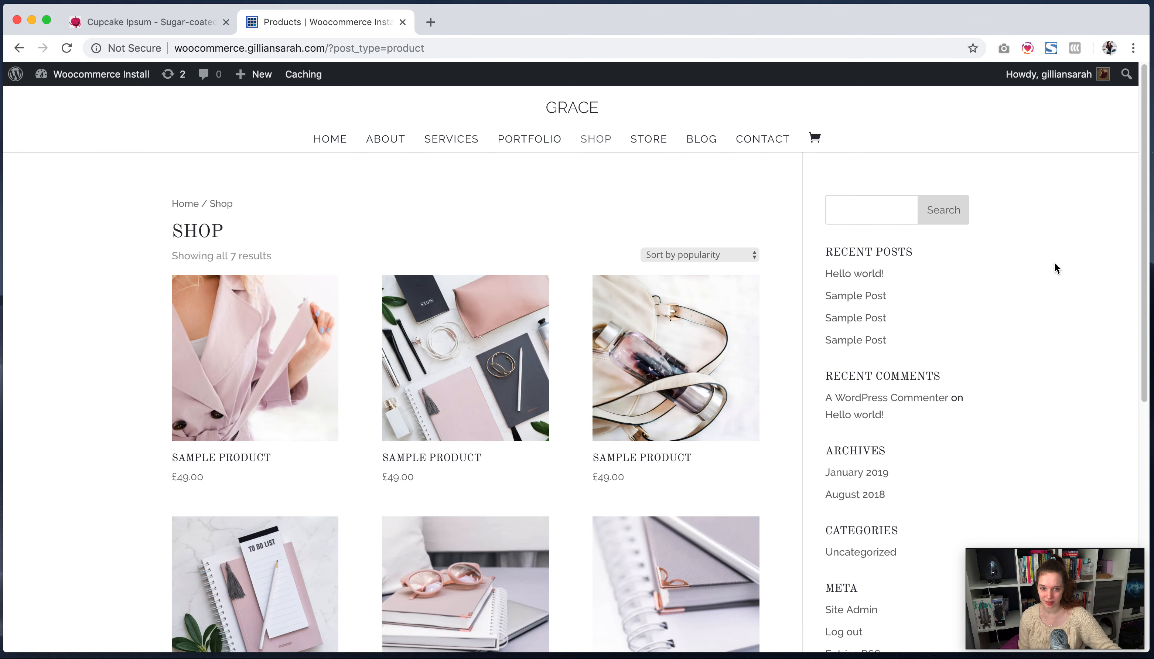
scroll(1055, 262, down, 3)
scroll(1054, 262, down, 4)
scroll(1055, 262, up, 7)
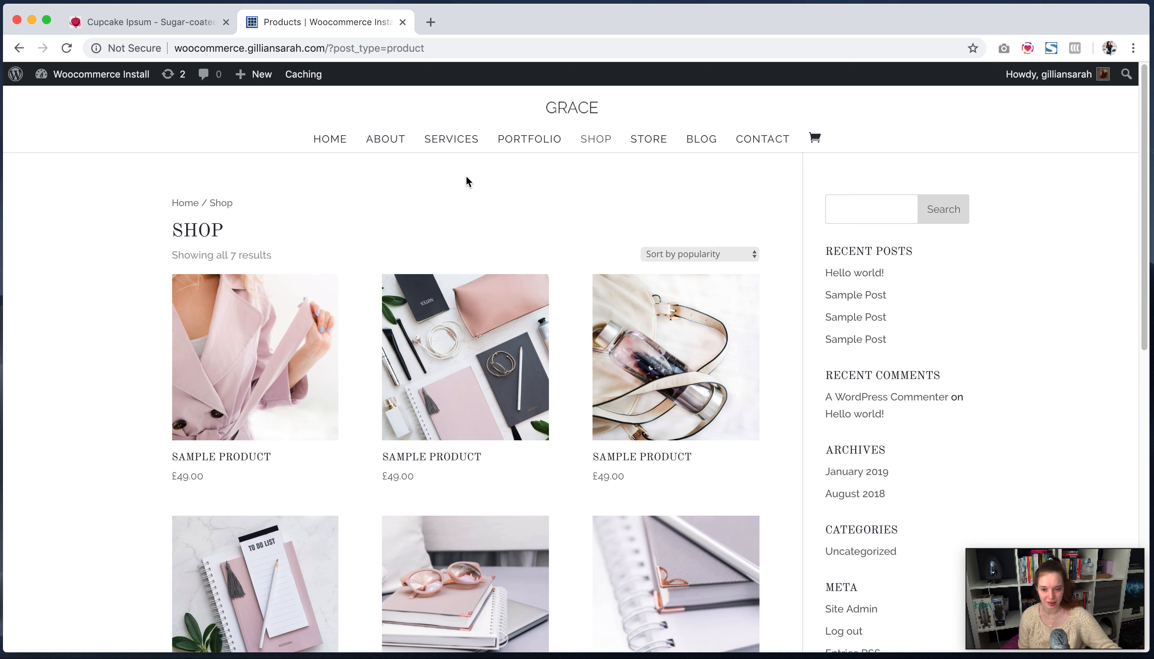
click(646, 139)
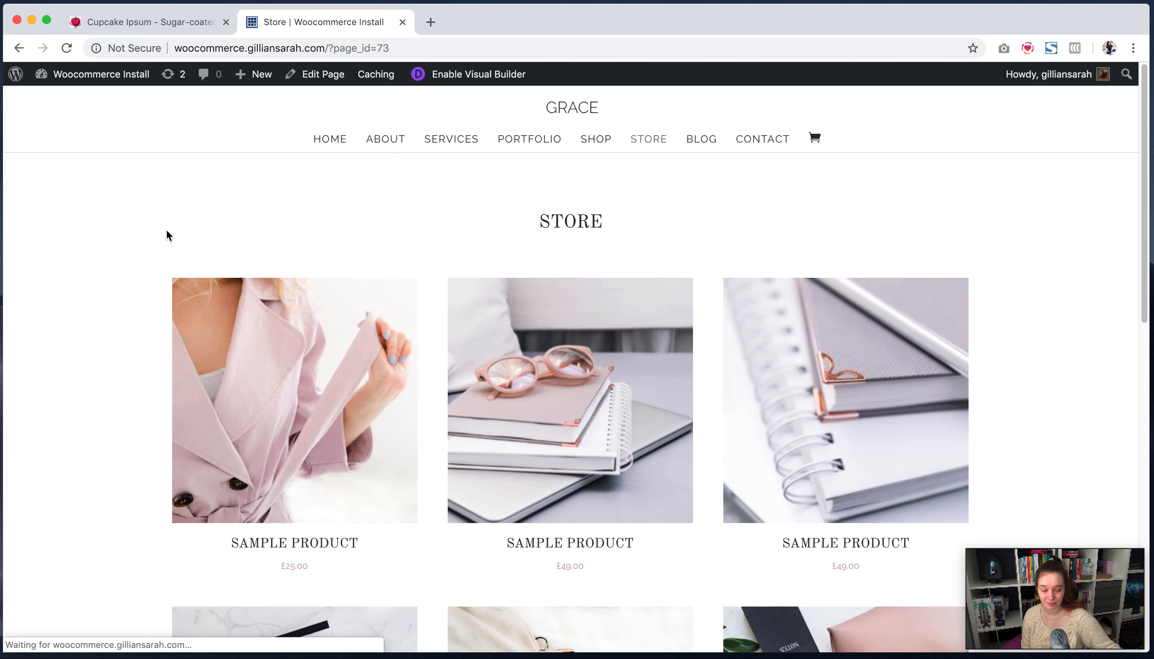
scroll(686, 268, down, 10)
scroll(686, 271, up, 10)
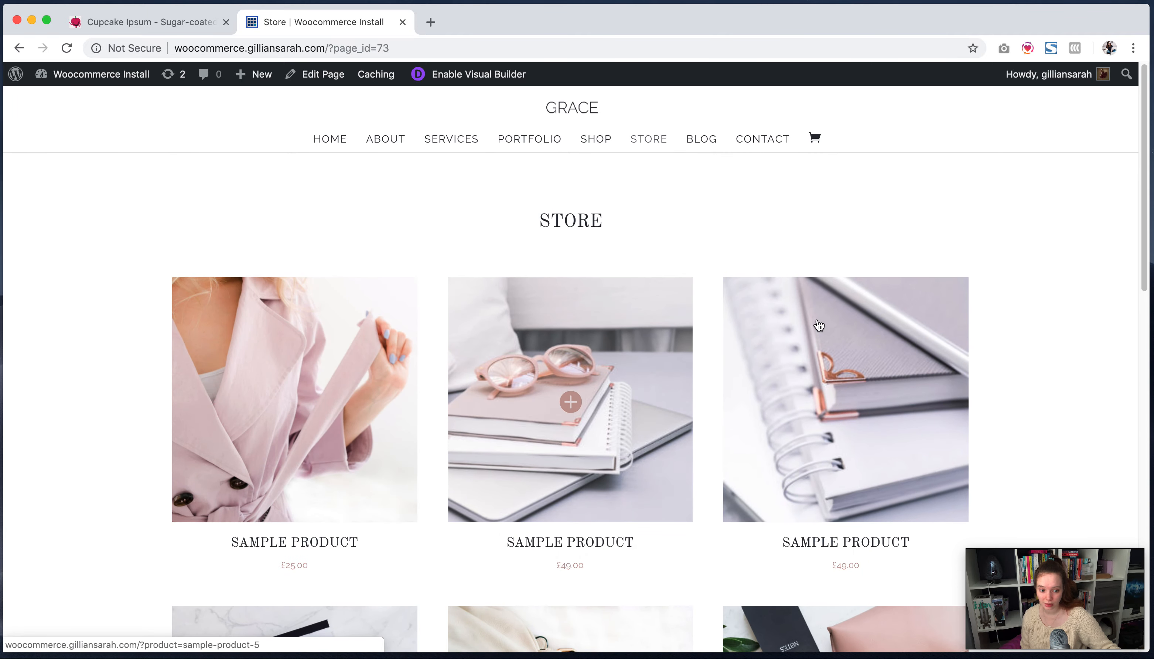
- Open the WooCommerce Product Images settings in the theme customizer
mouse_move(91, 75)
click(134, 183)
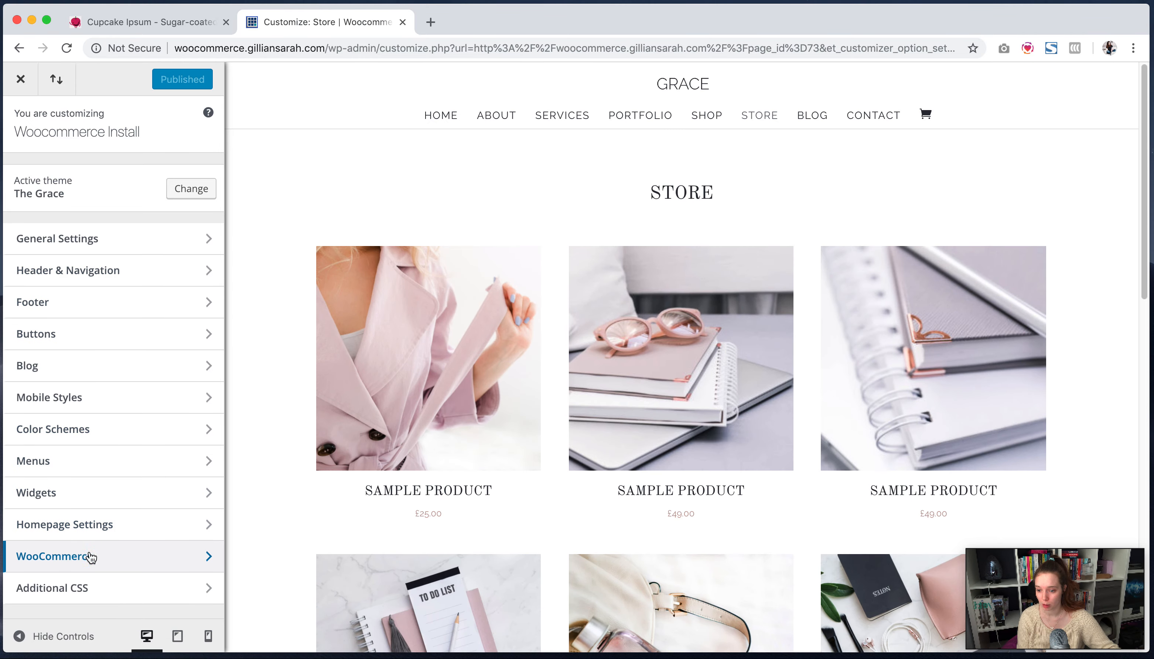
click(108, 558)
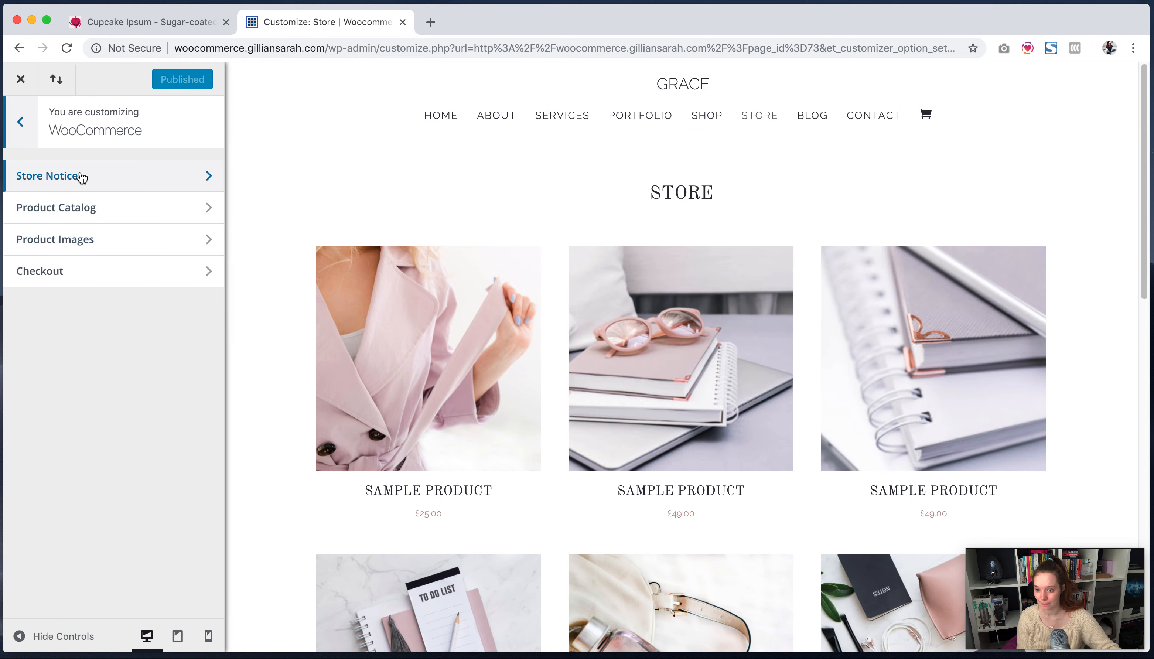
click(70, 238)
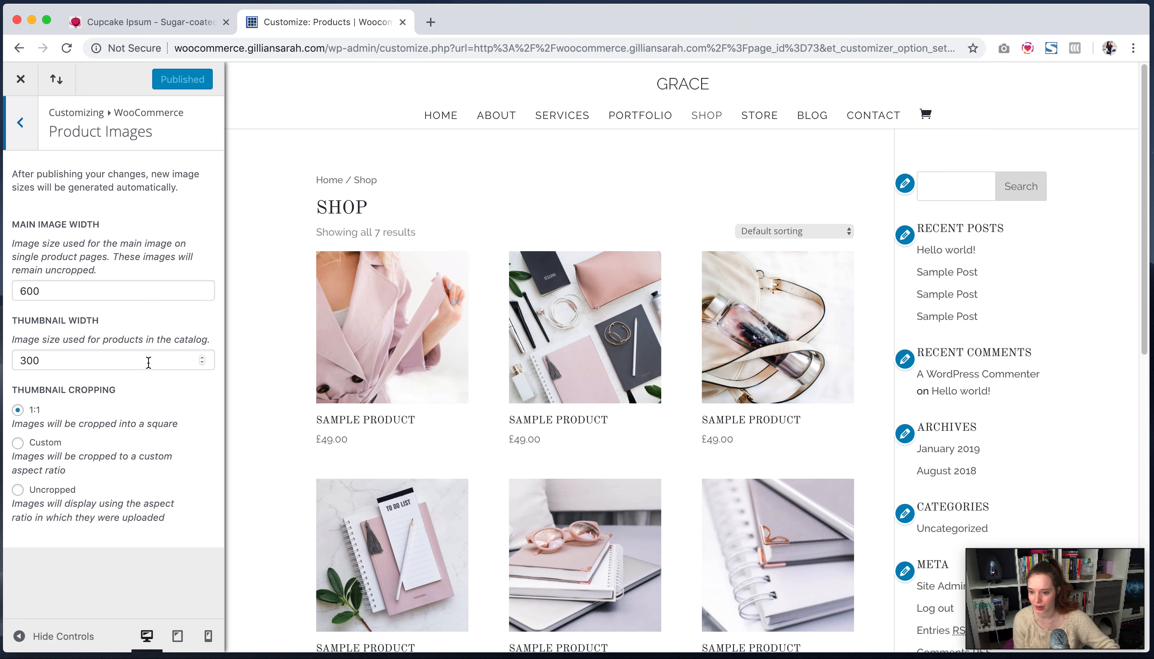
- Try uncropped product thumbnails and check how they look in the Shop page preview
click(17, 490)
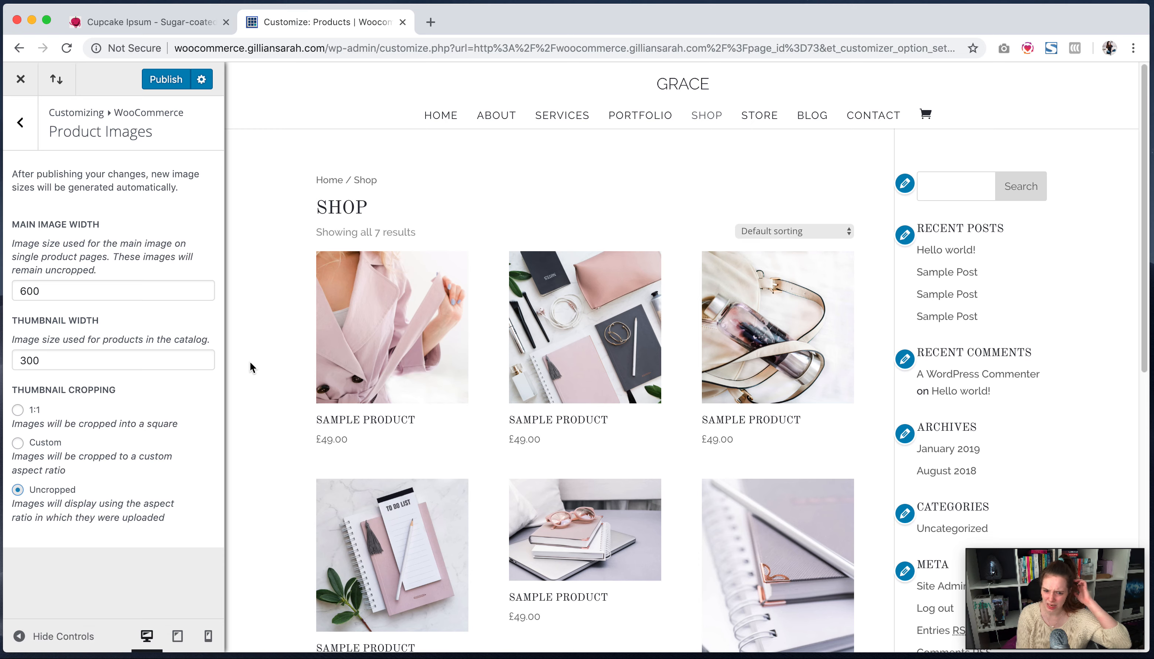
scroll(250, 362, down, 4)
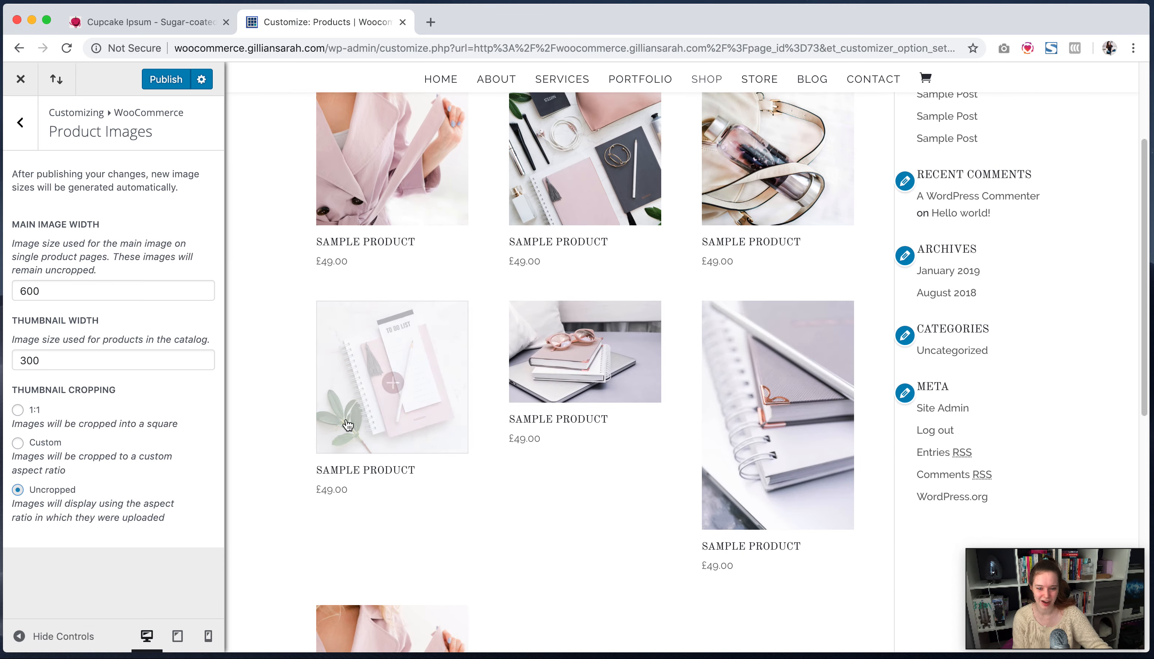
scroll(302, 397, down, 3)
scroll(303, 397, up, 6)
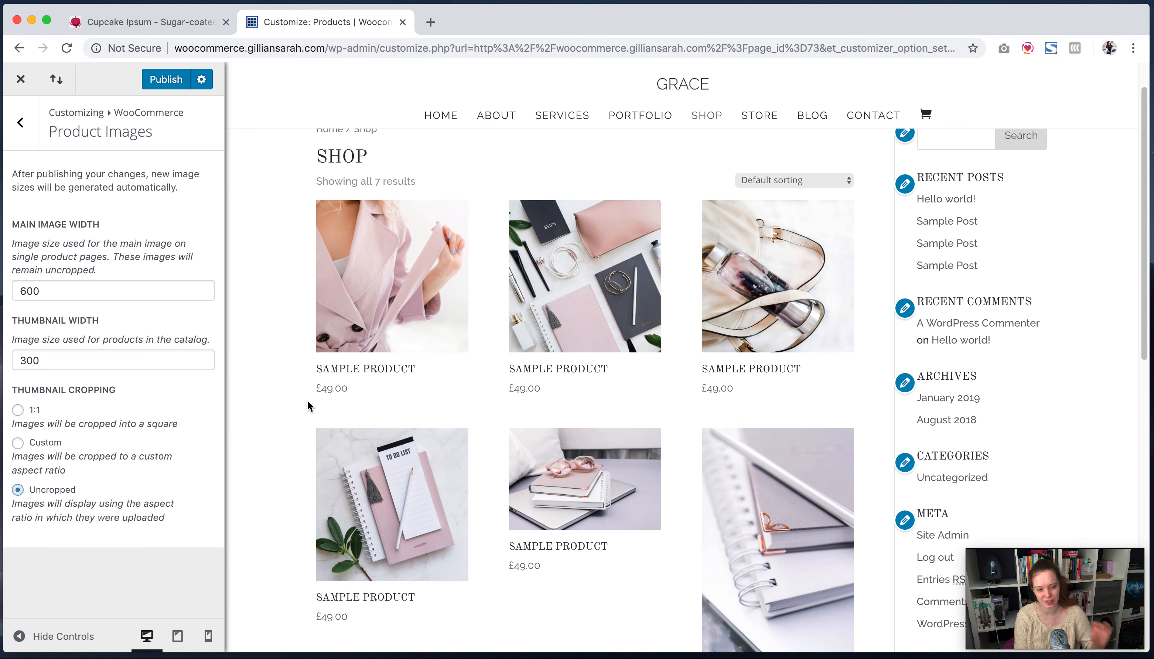
scroll(307, 401, down, 5)
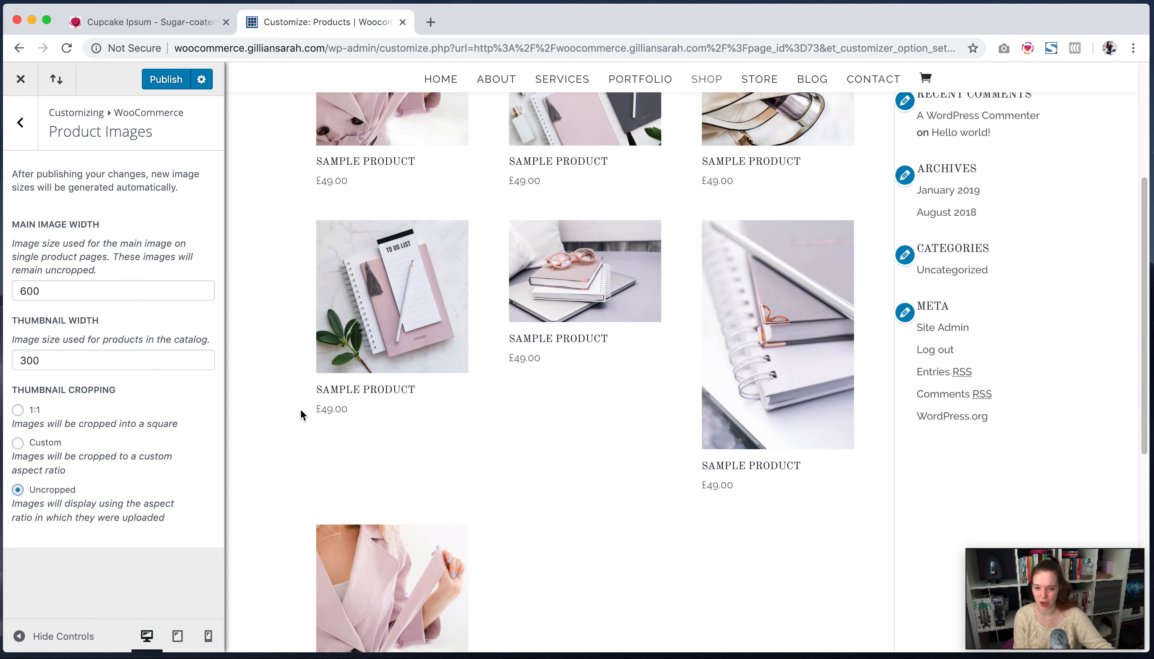
- Crop the product thumbnails to a custom 4:3 aspect ratio, publish the change, and check the result on the live Store page
click(18, 443)
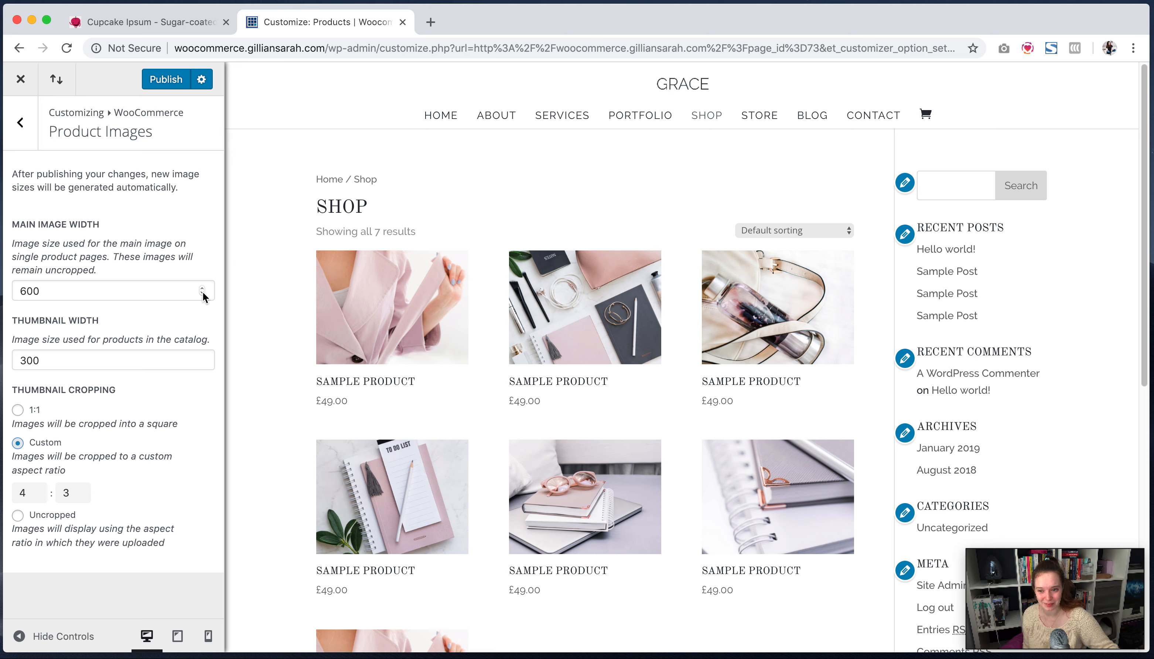
click(158, 80)
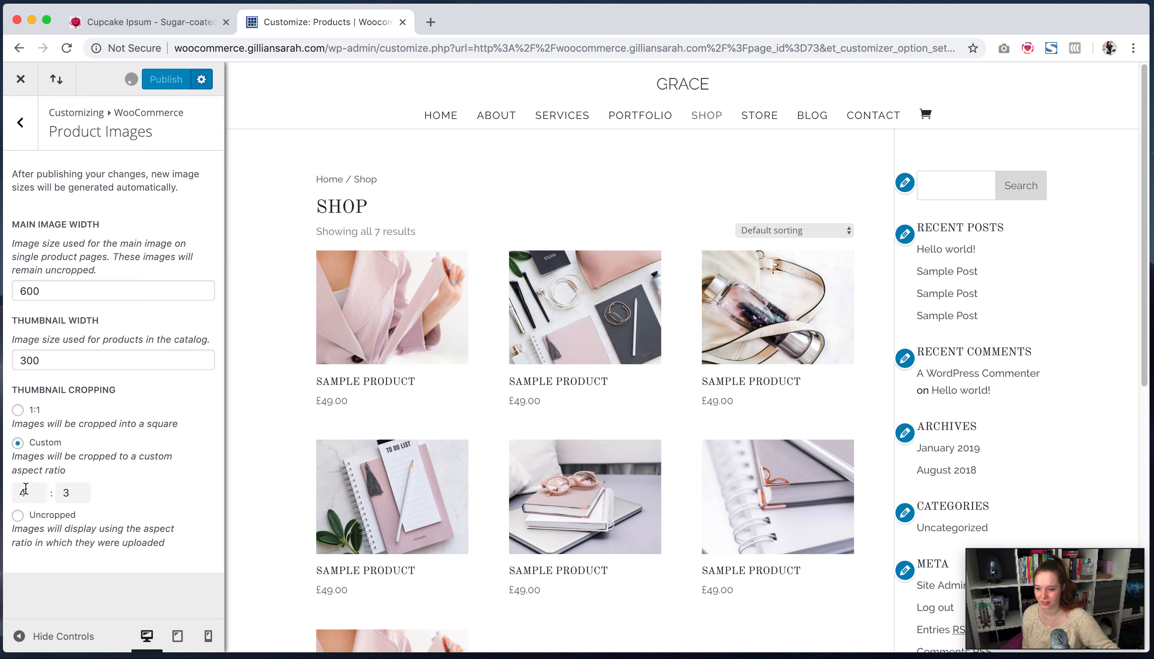
click(23, 87)
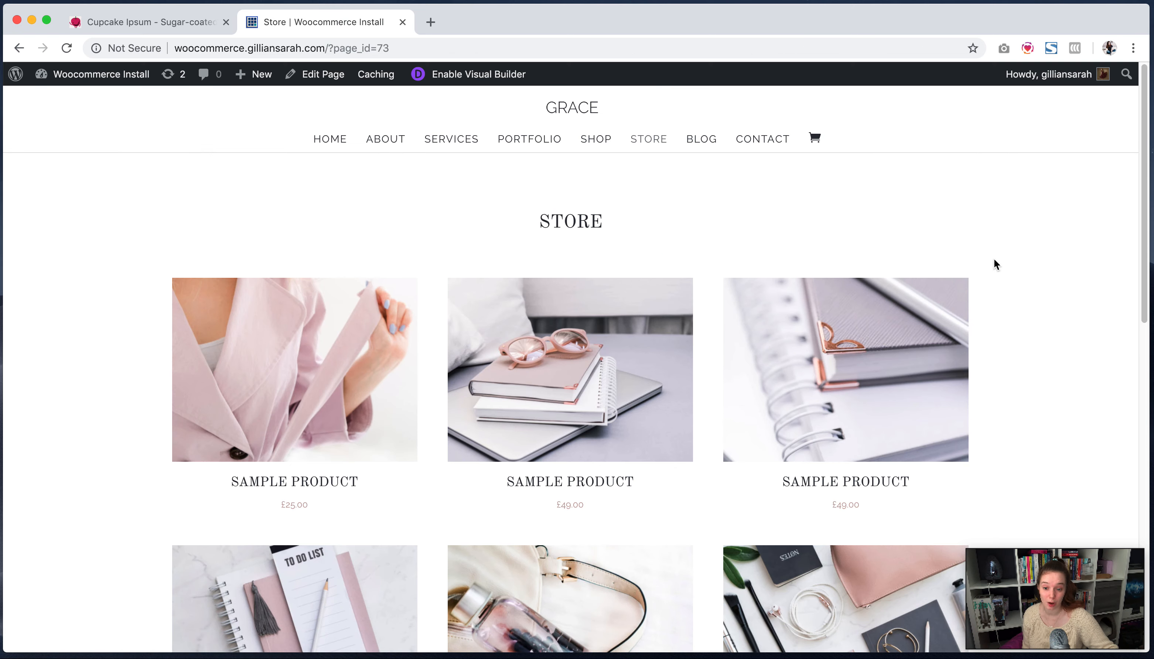
scroll(994, 258, down, 8)
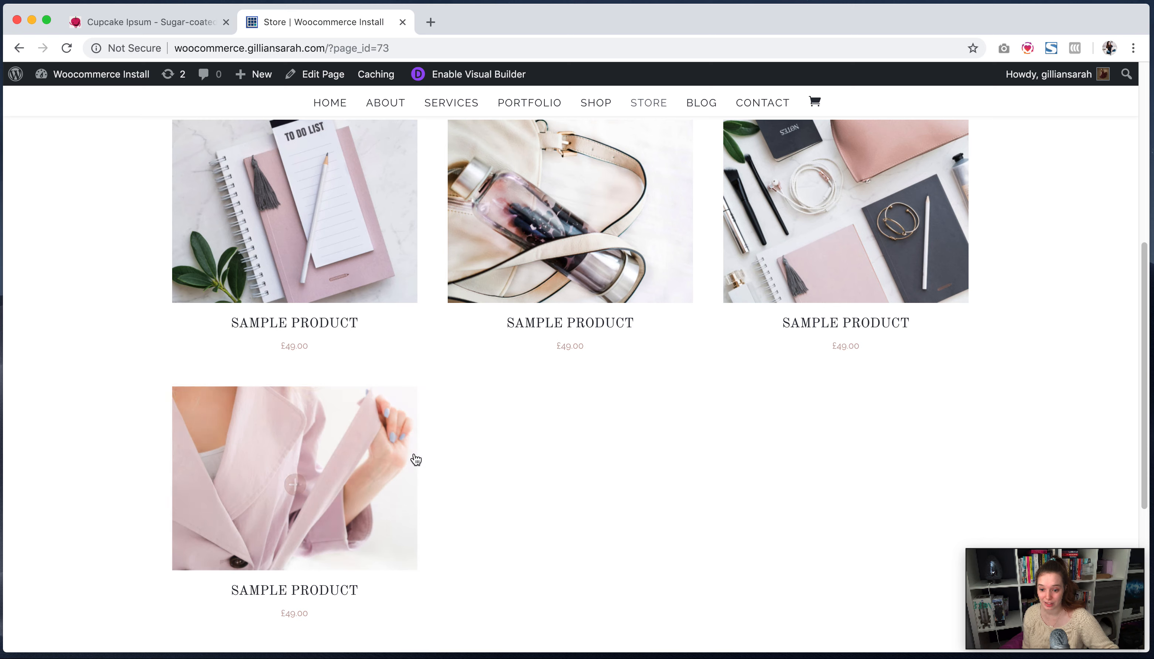
scroll(416, 458, up, 10)
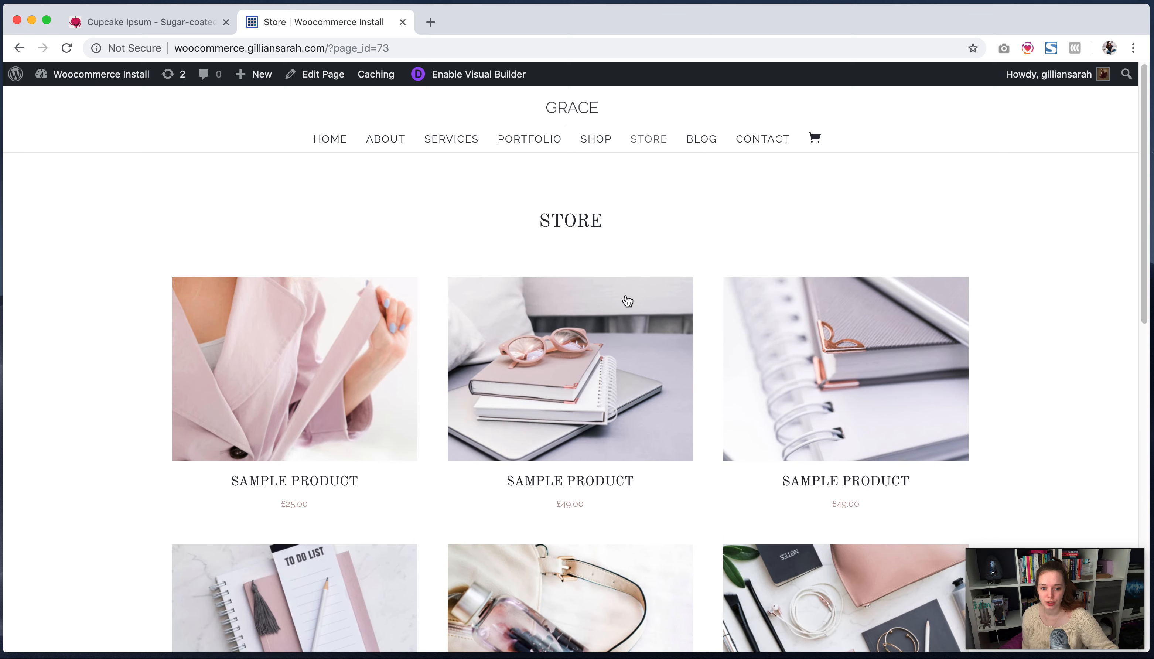
scroll(1008, 250, down, 1)
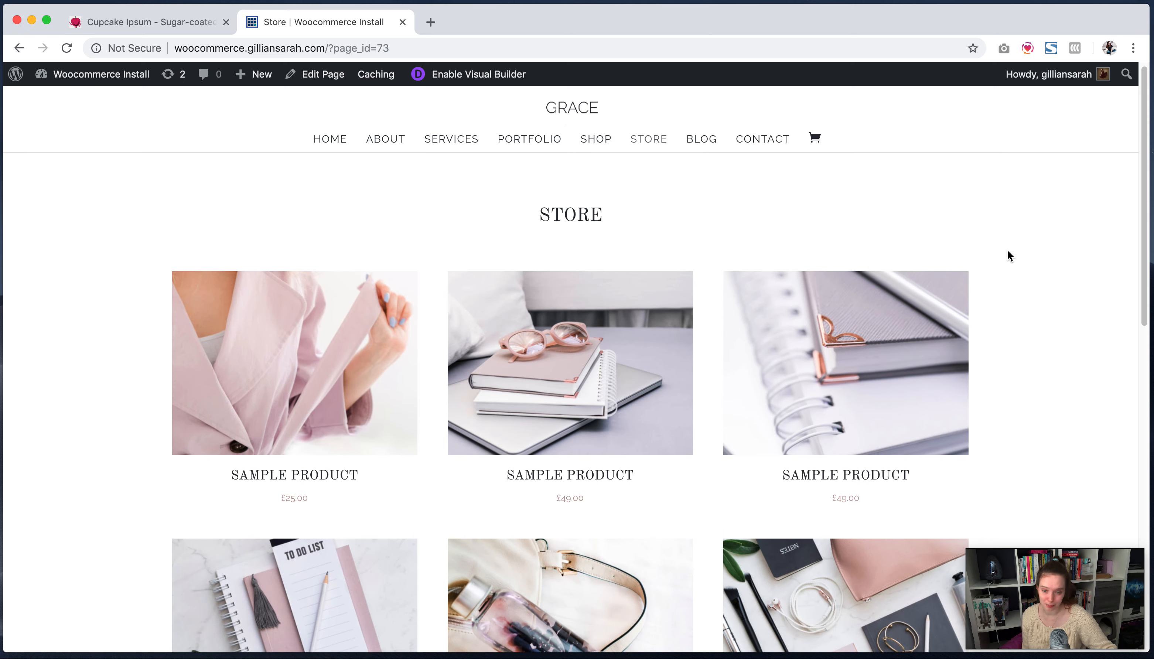
scroll(1007, 251, up, 1)
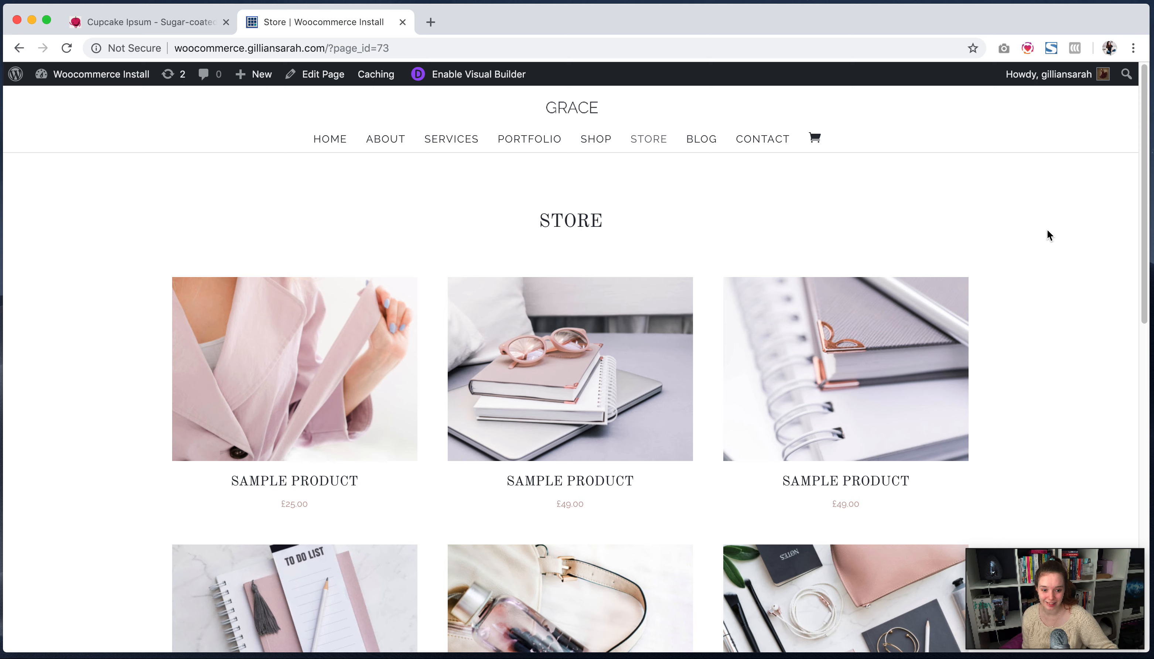